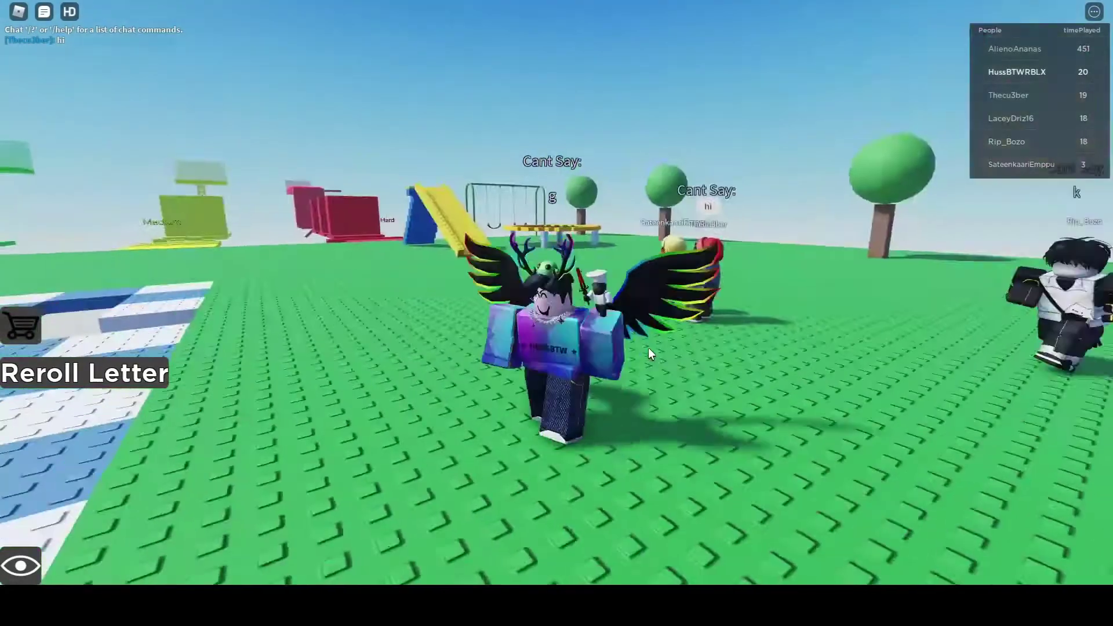
Angle the camera down toward the playground and greet everyone with 'hi' in chat.
left_click_drag(721, 239, 598, 394)
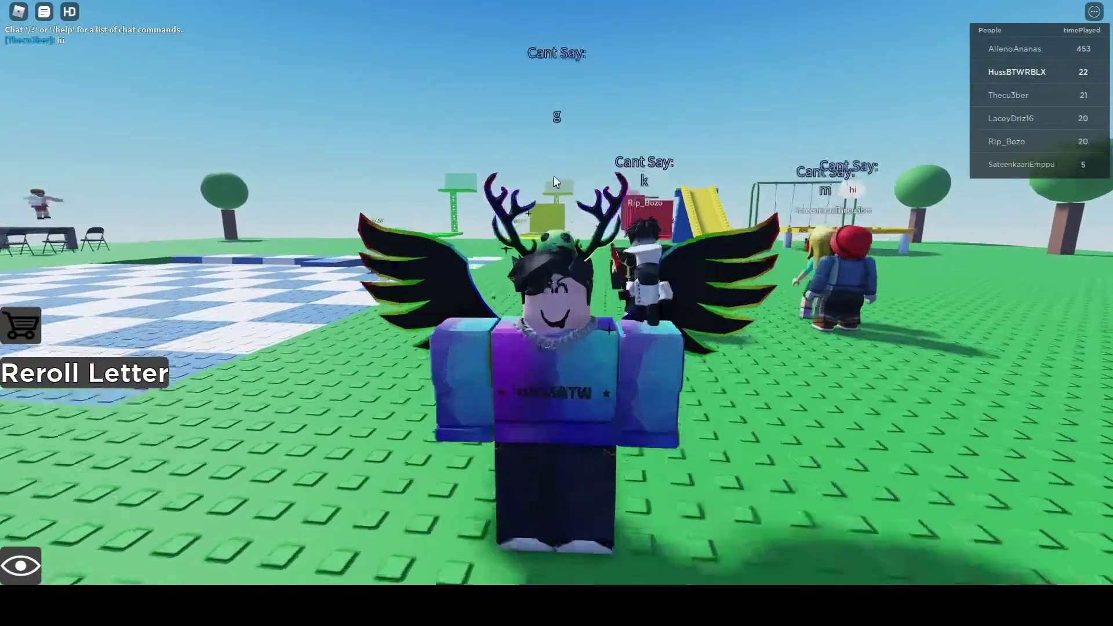
scroll(553, 175, "up", 3)
scroll(552, 156, "down", 4)
left_click_drag(553, 157, 569, 117)
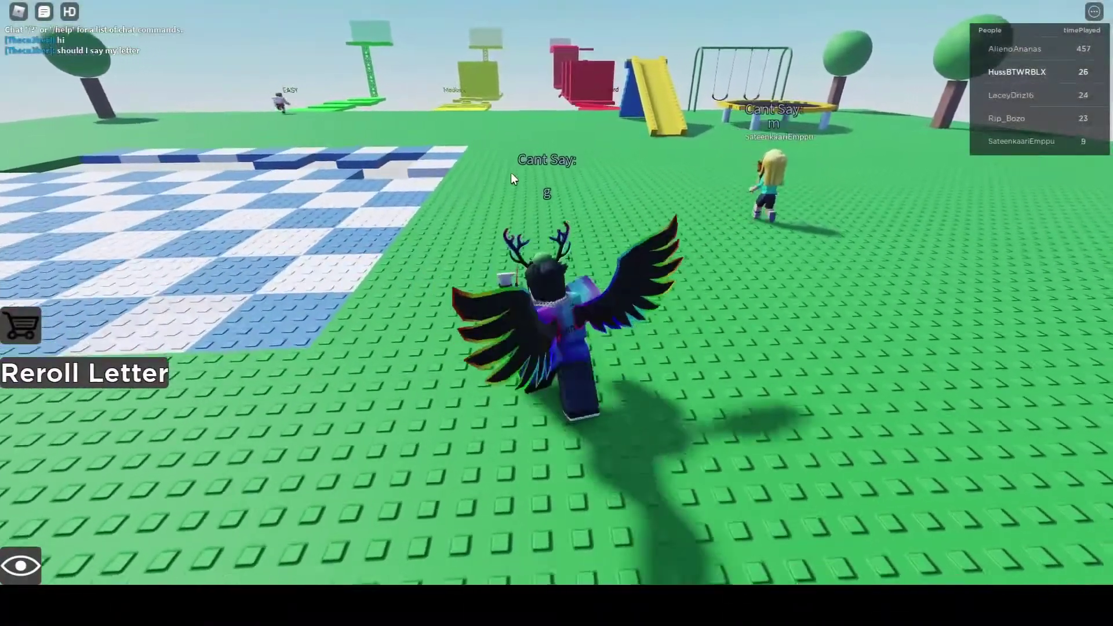
key("slash")
type("hi")
key("Return")
Walk around the baseplate toward the rainbow stairs and decline the Reroll Letter purchase.
key("w")
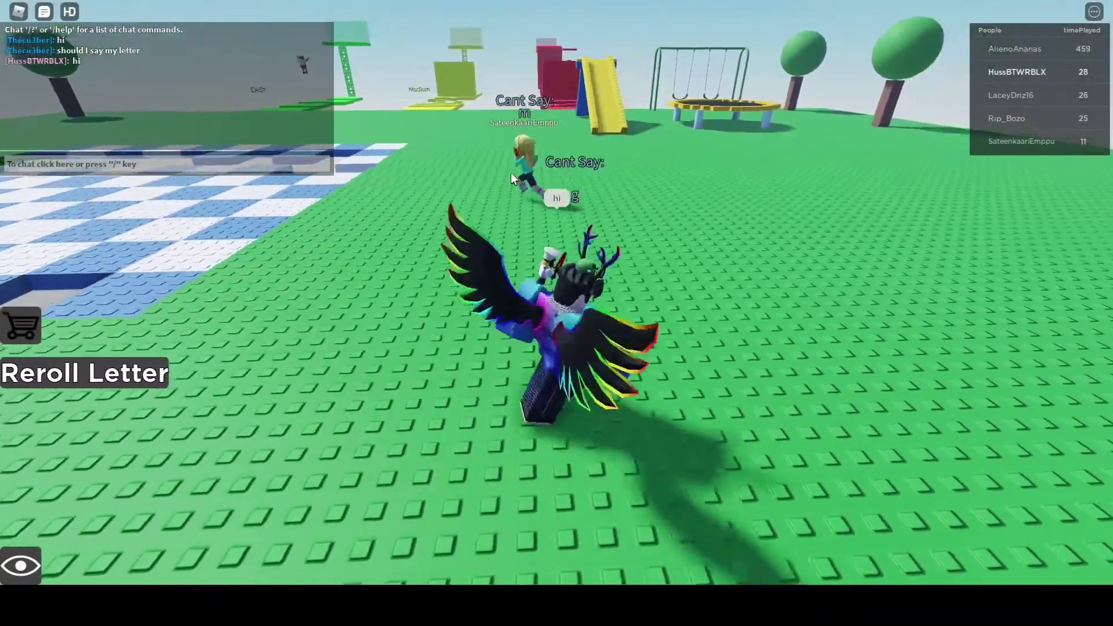
key("s")
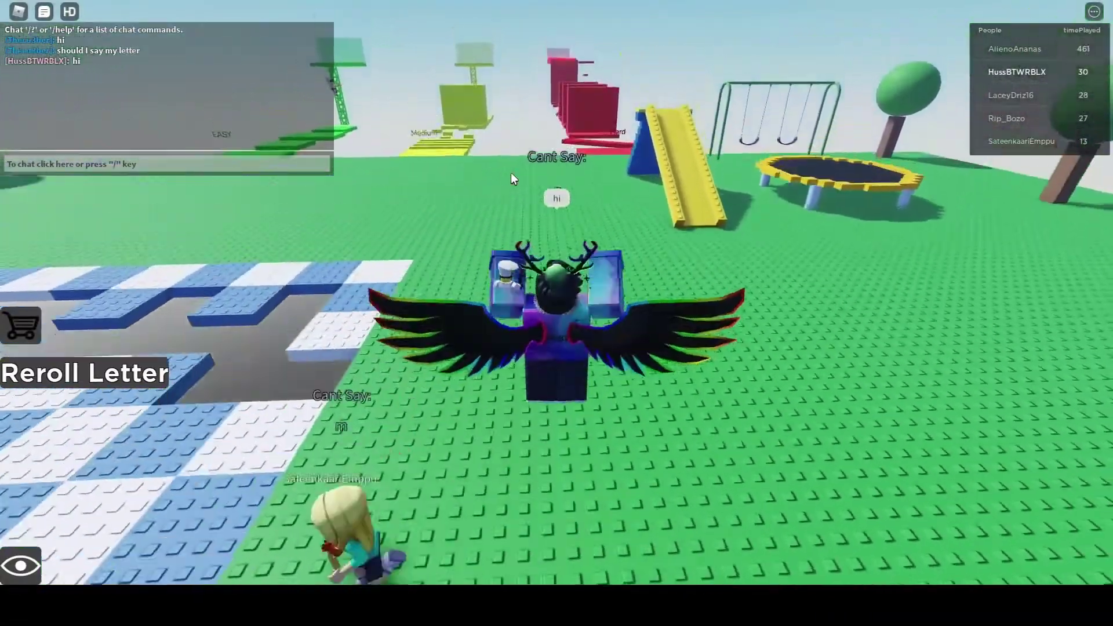
key("d")
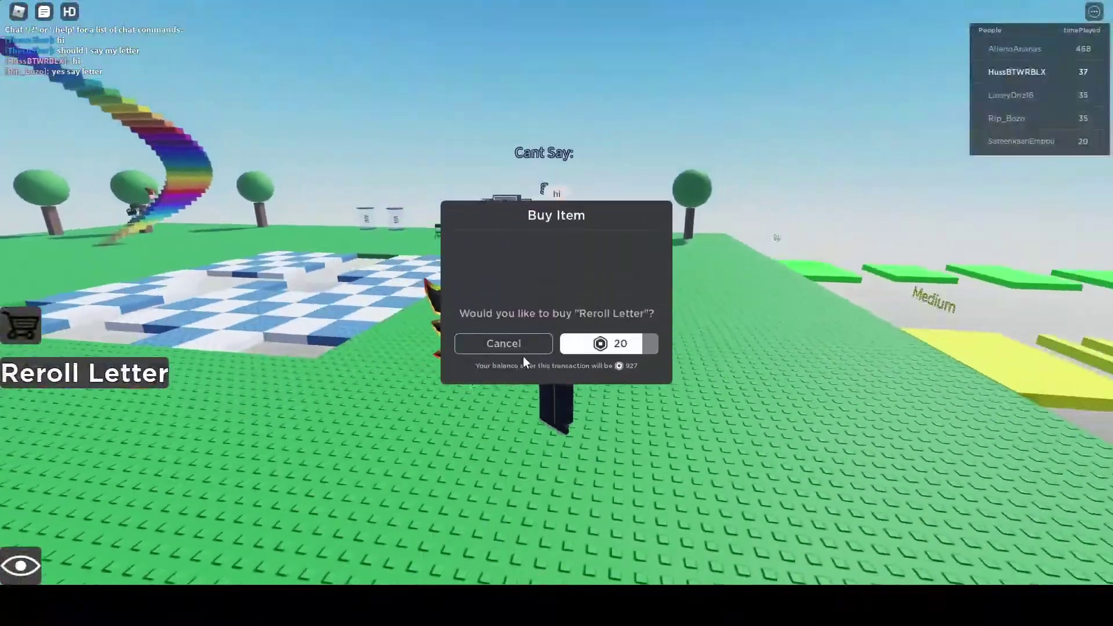
left_click(523, 352)
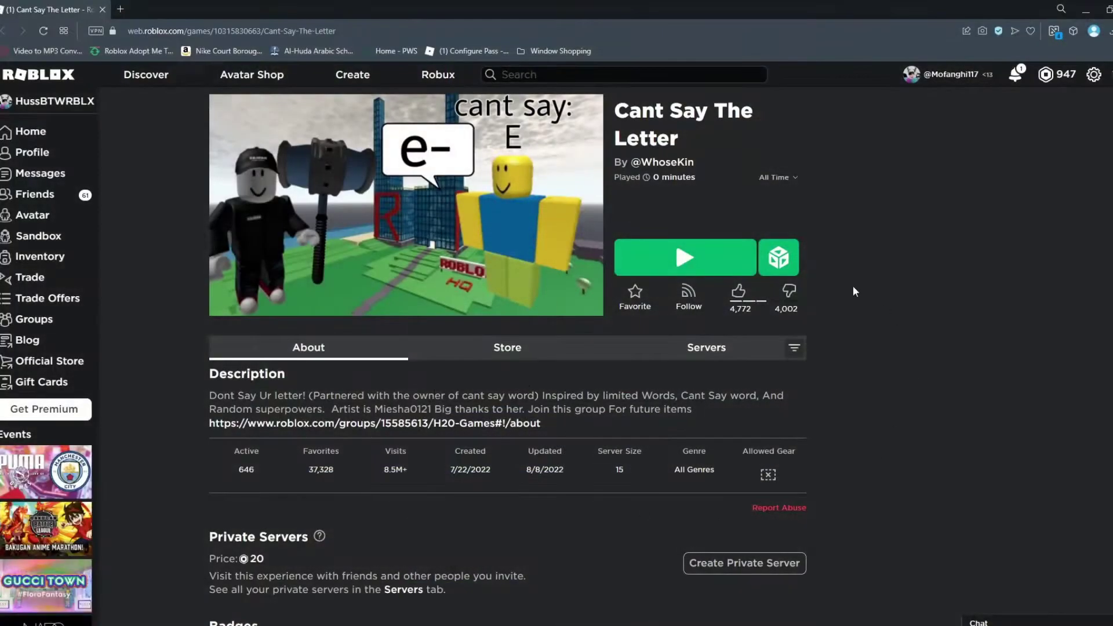
Relaunch Cant Say The Letter from its Roblox game page.
left_click(674, 259)
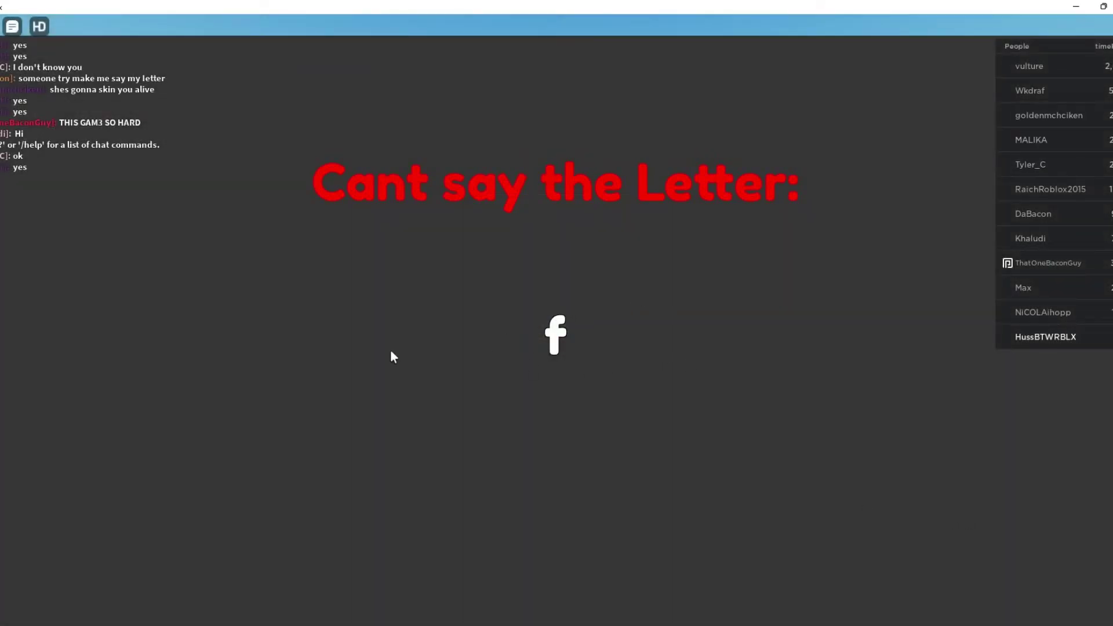
Dismiss the letter intro, chat 'hi', close Invite Friends, and ask what others would give.
key("w")
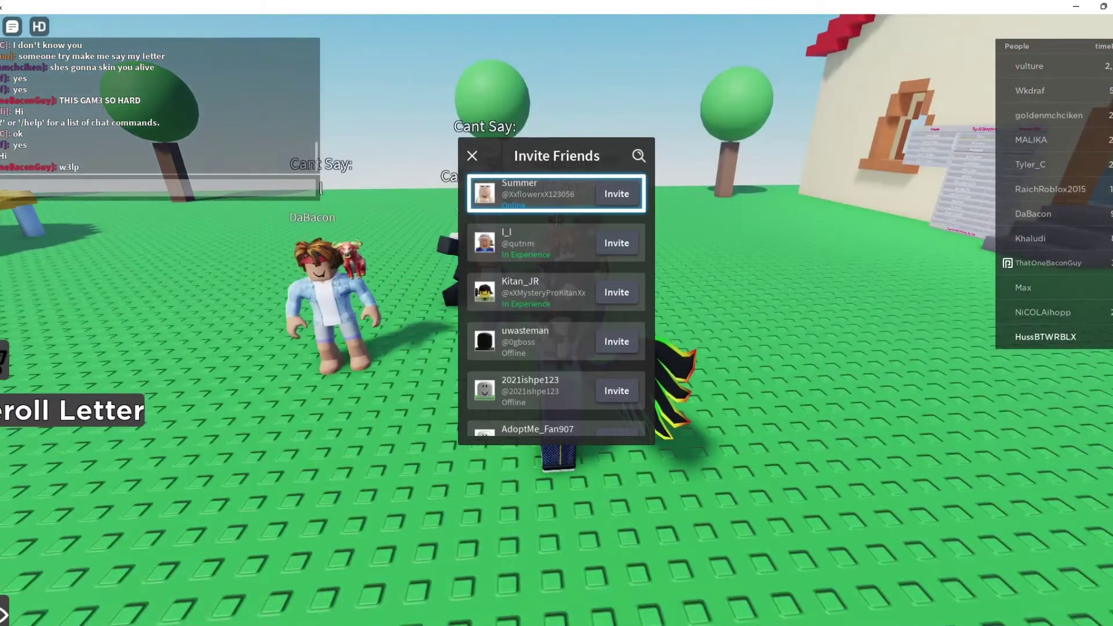
type("hi")
key("Return")
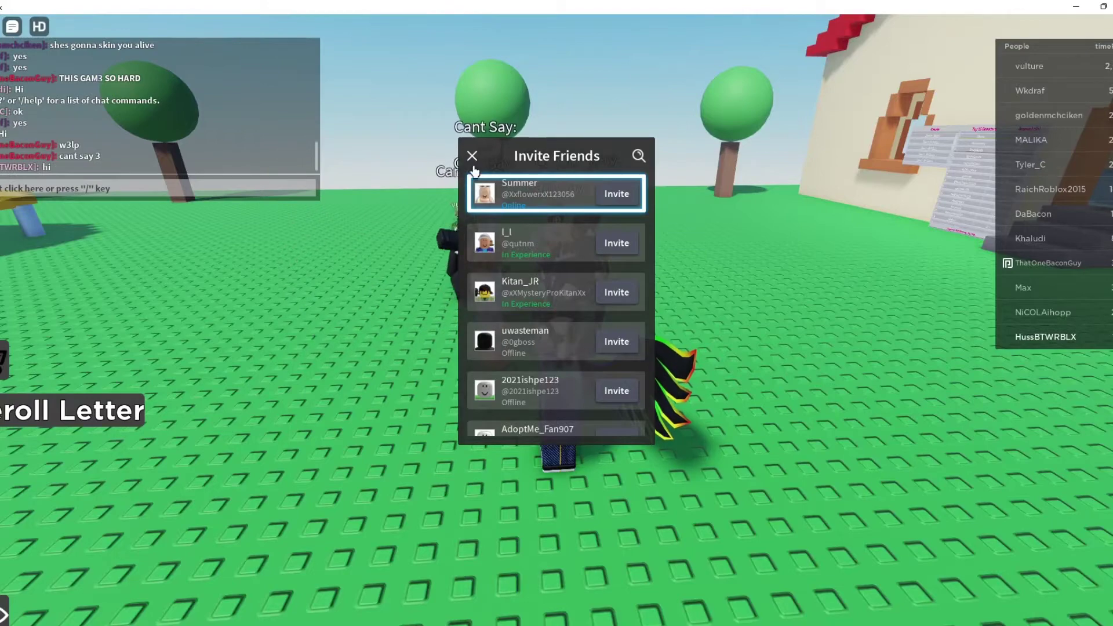
left_click(472, 158)
key("slash")
type("will u")
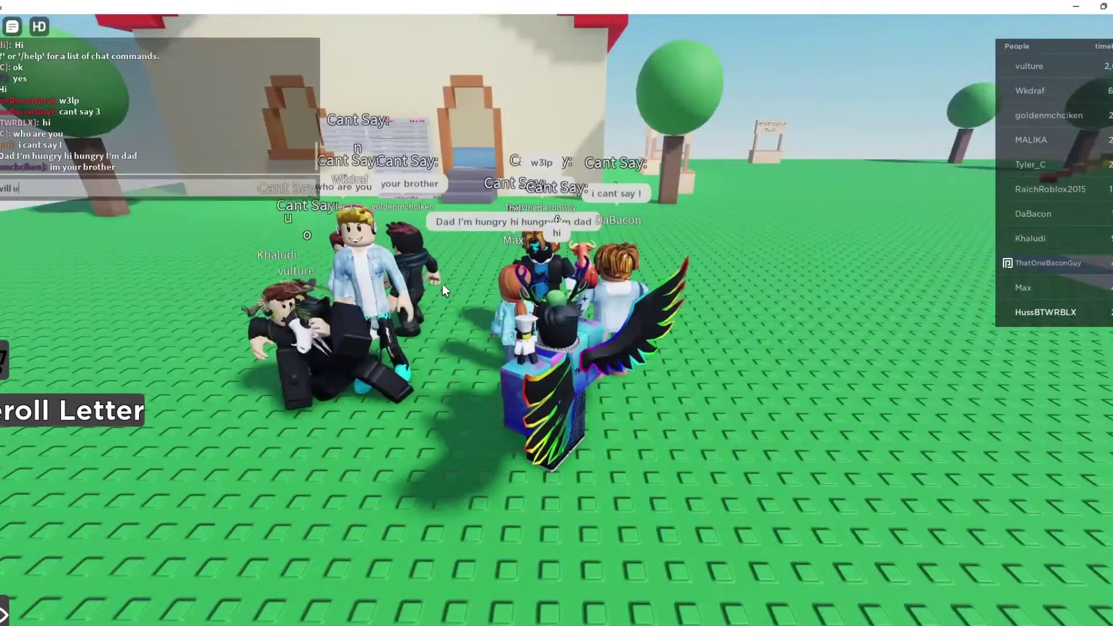
type(" give")
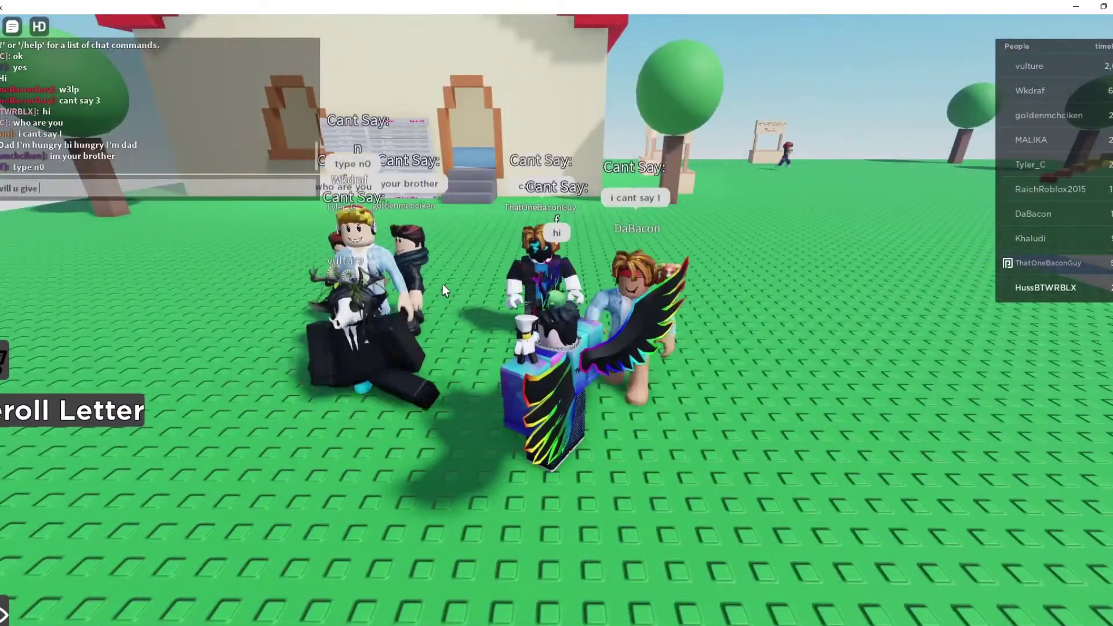
type(" me if i say the")
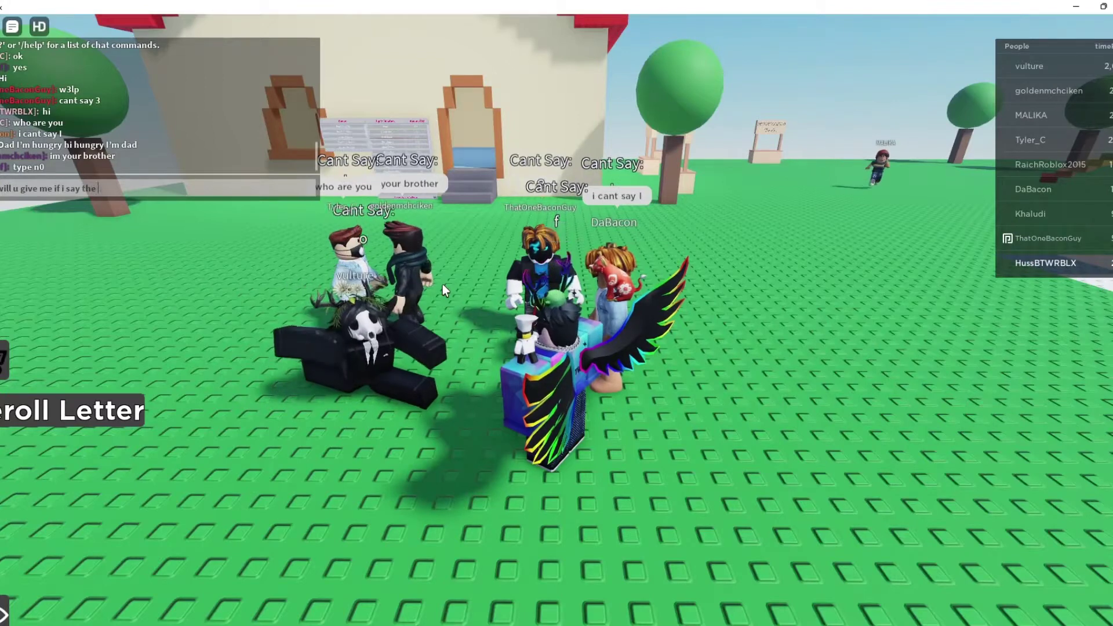
type(" lett")
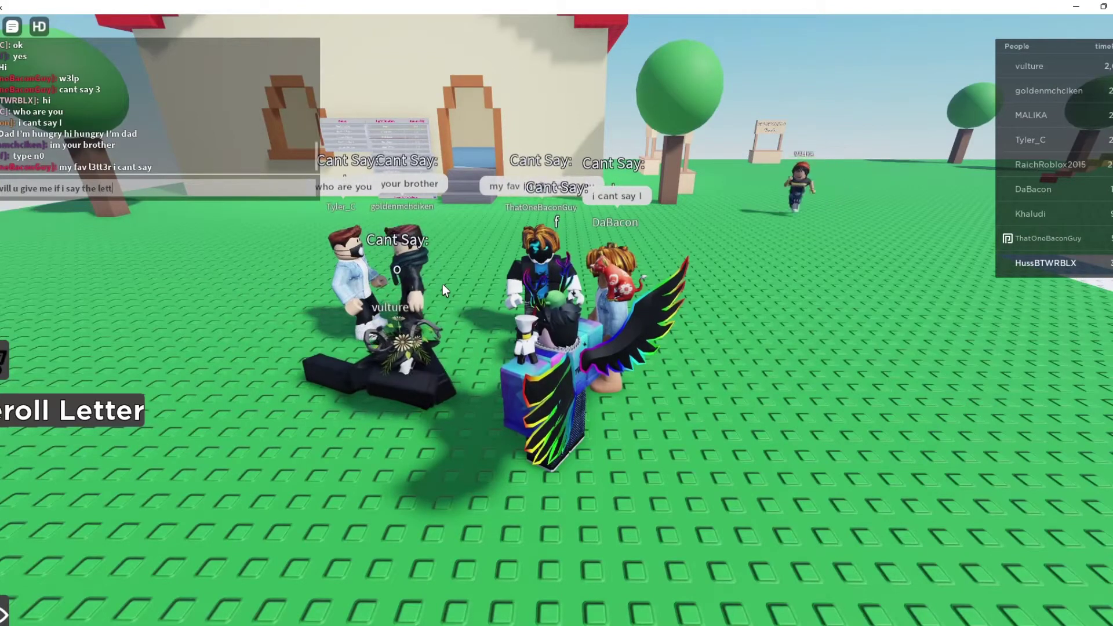
type("er")
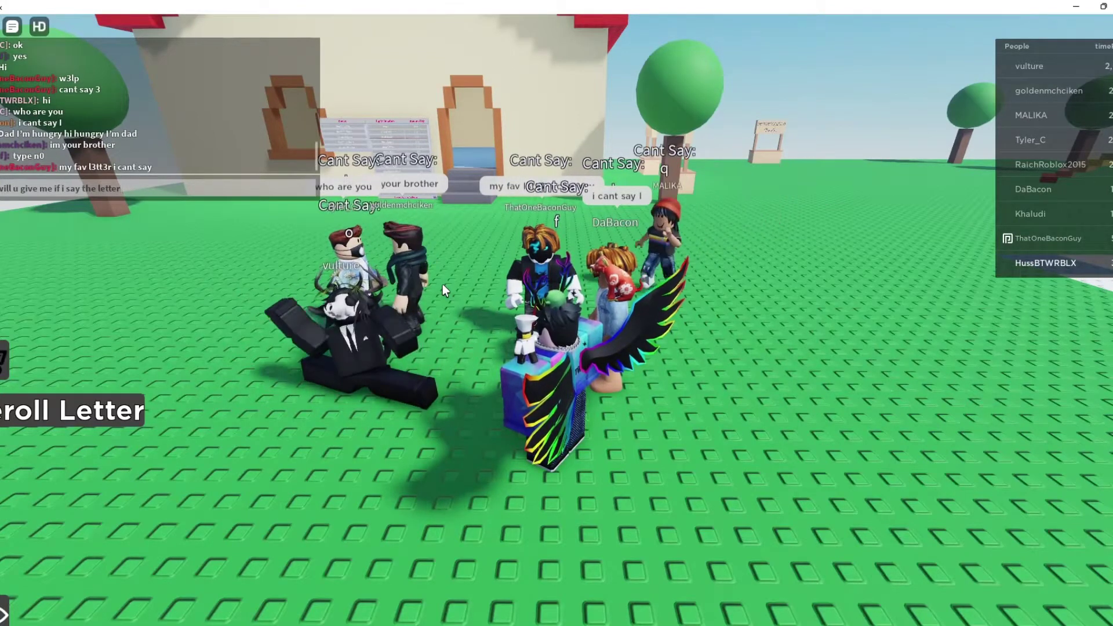
key("Return")
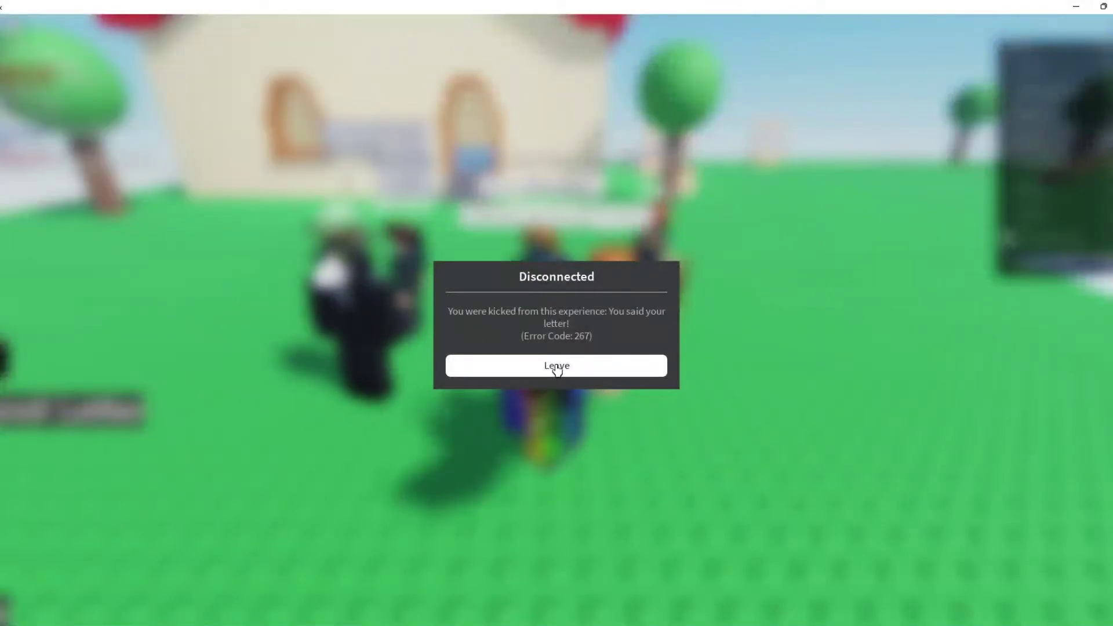
Leave the disconnected session and relaunch the game, joining a server with the letter D.
left_click(558, 369)
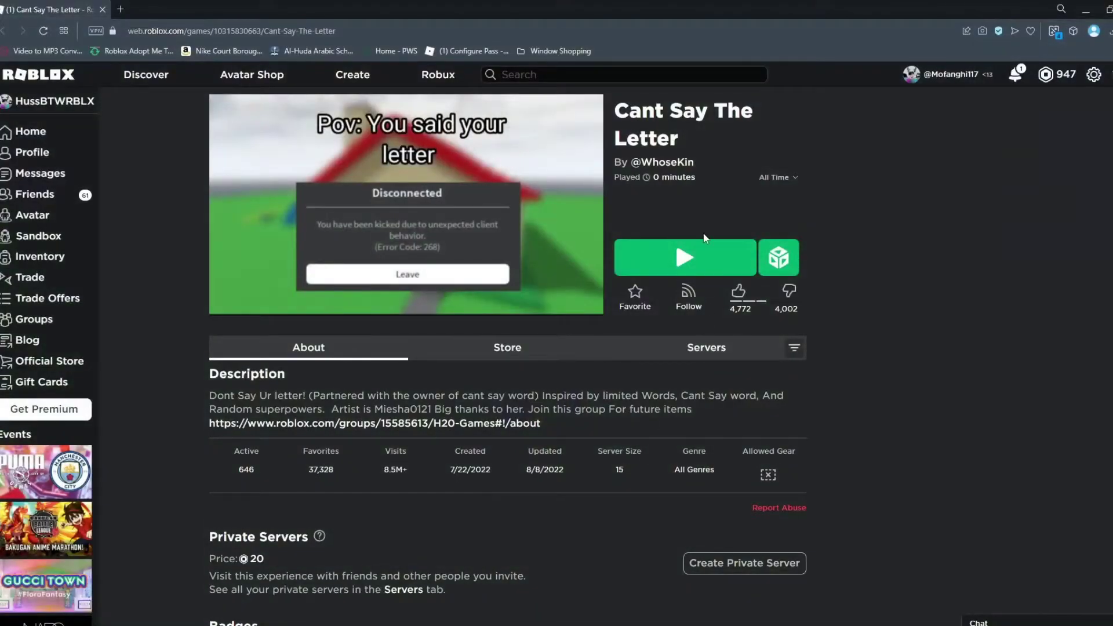
left_click(729, 256)
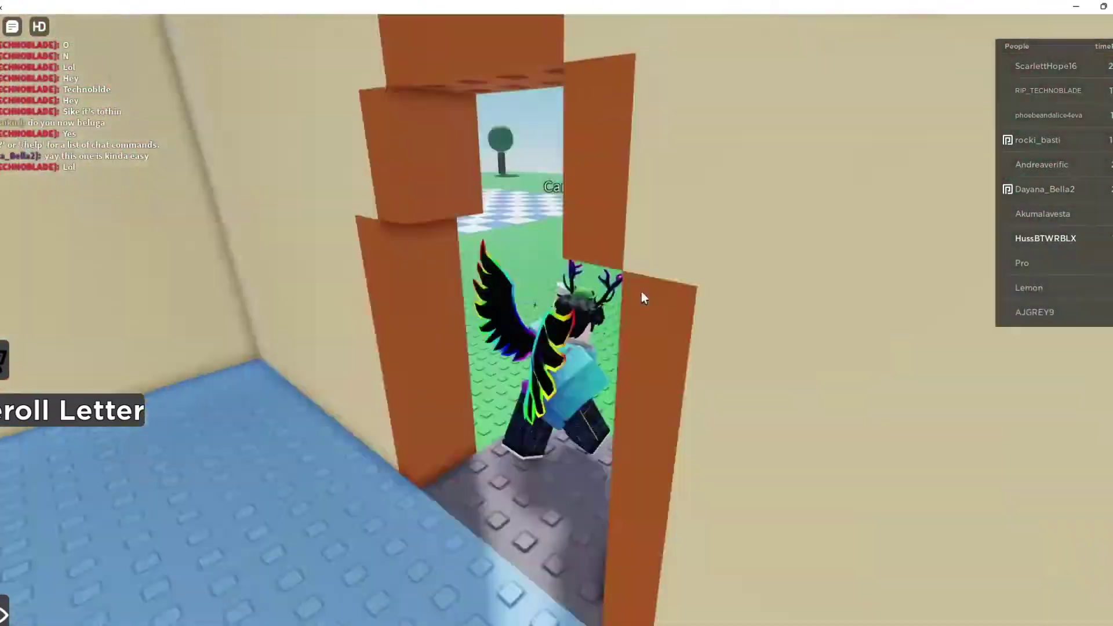
Walk across the checkered floor onto the grass and reply '?' in chat.
key("w")
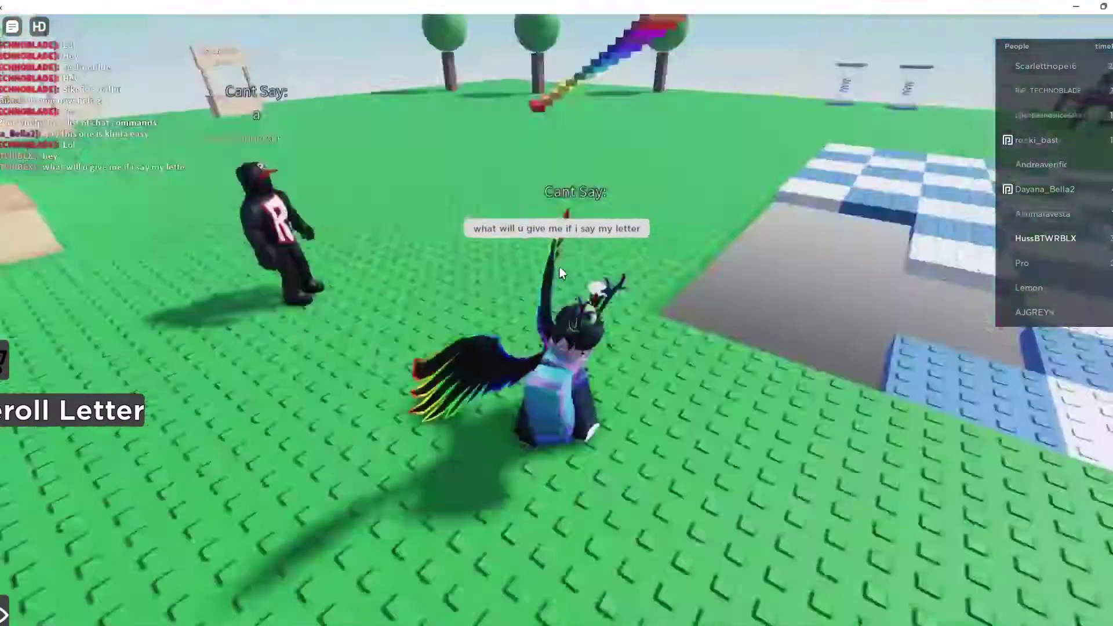
key("w")
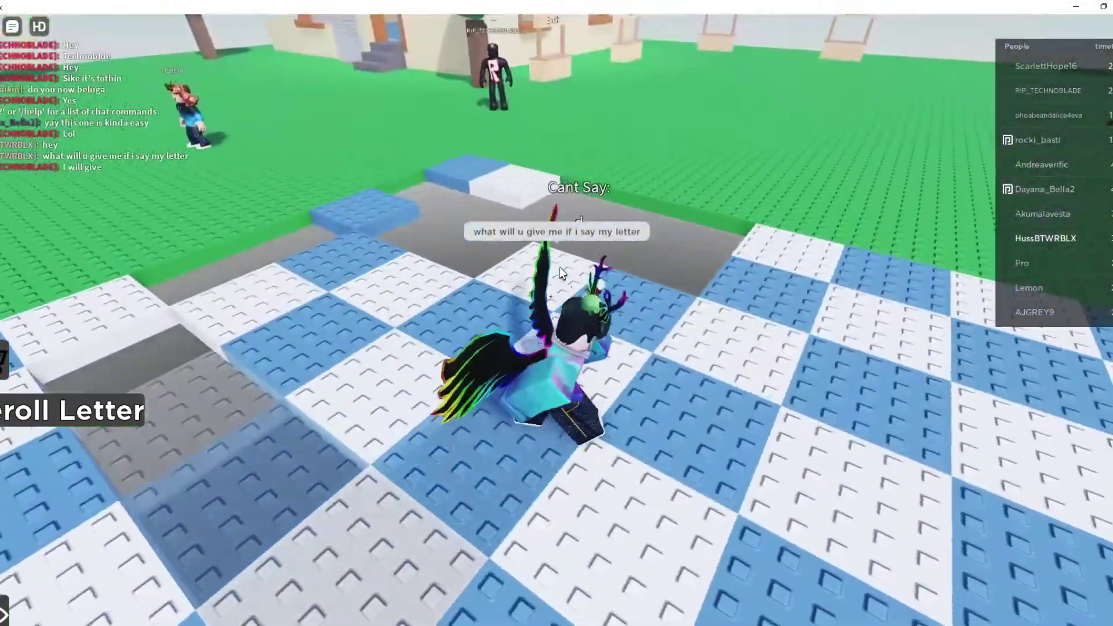
key("w")
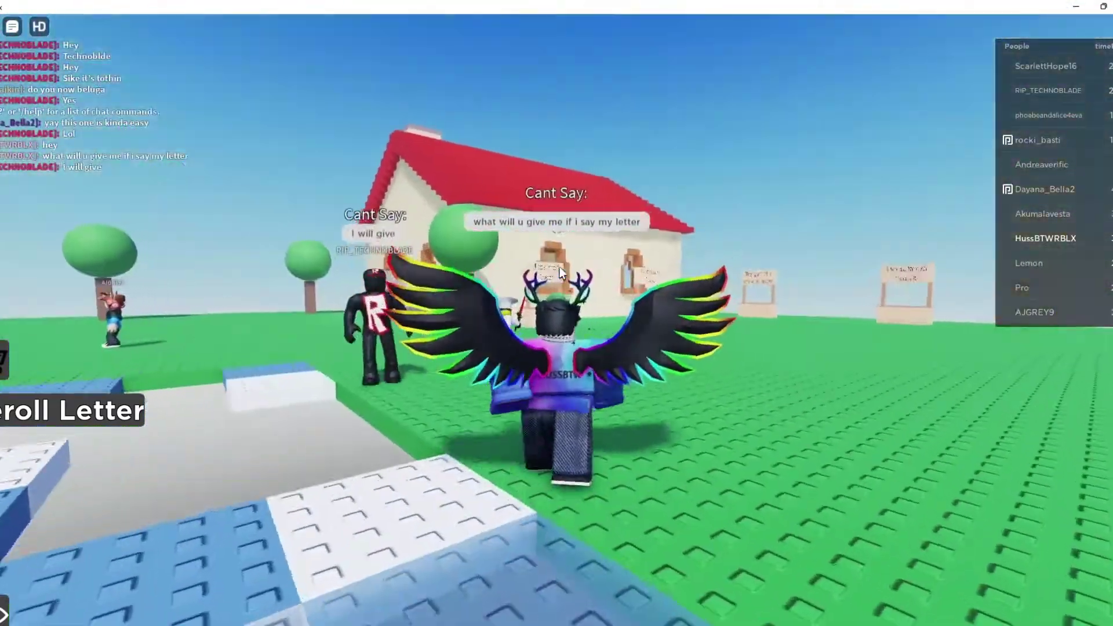
key("slash")
type("?")
key("Return")
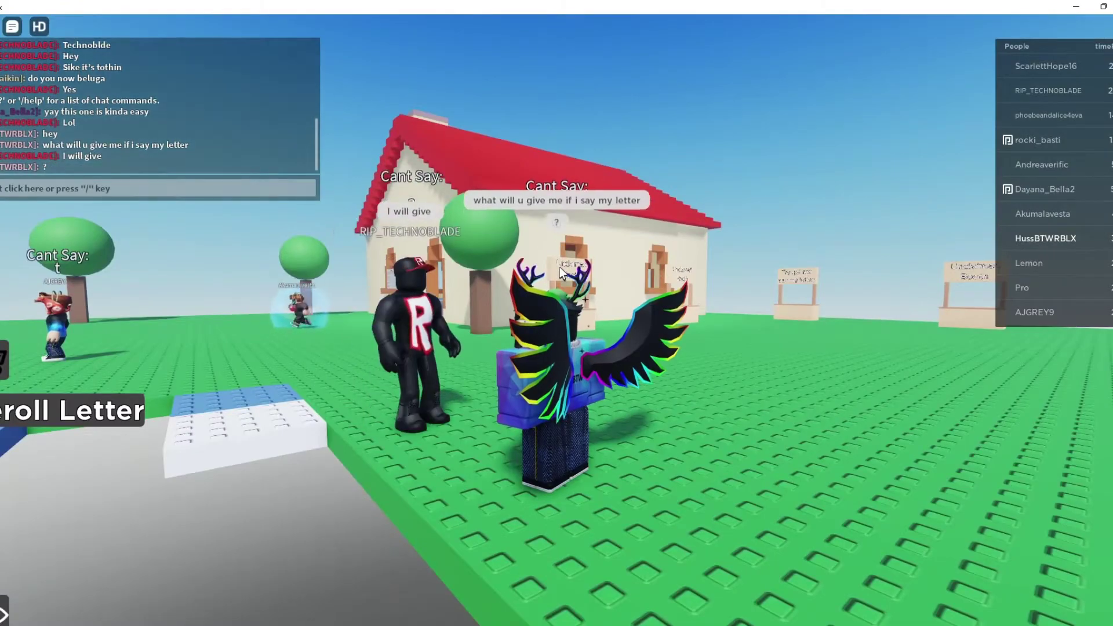
Turn the camera toward the house and rainbow stairs, then send a message containing the letter.
key("Right")
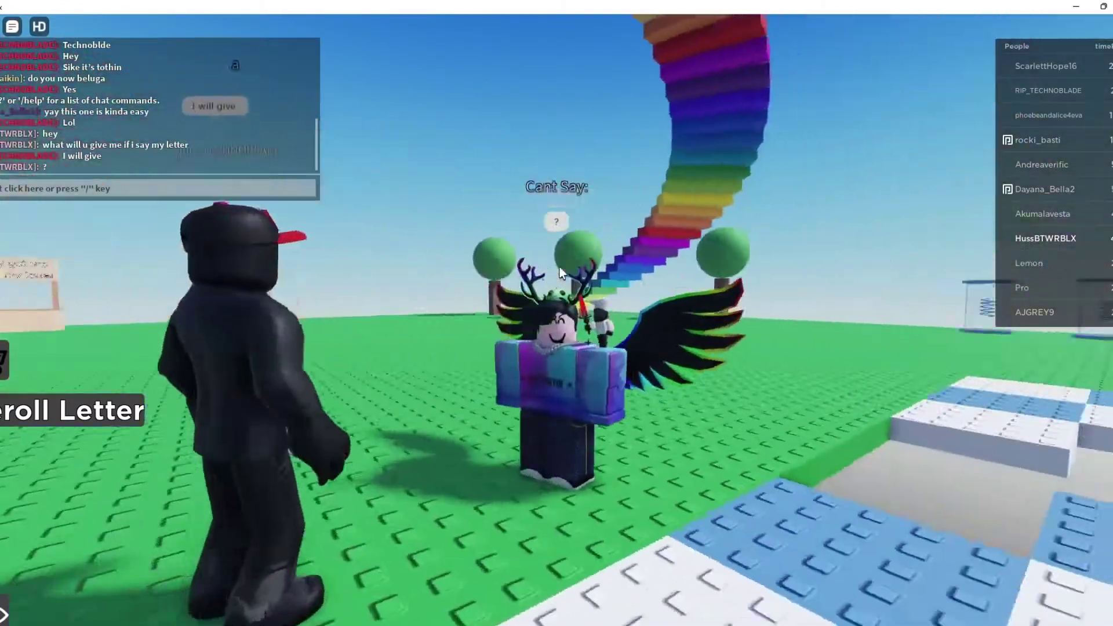
key("Right")
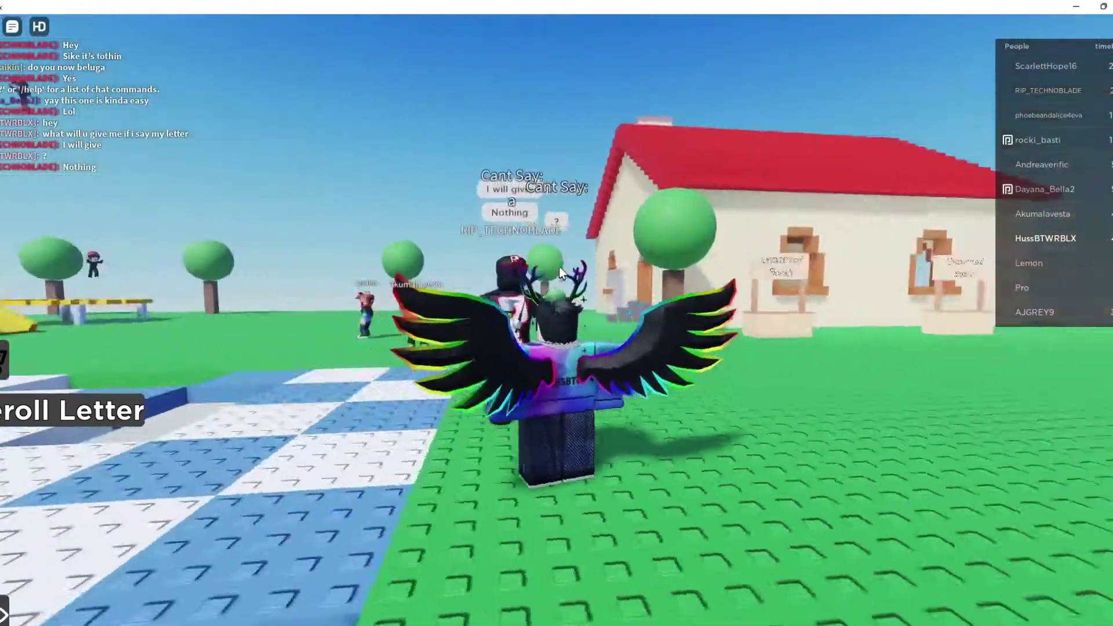
key("Right")
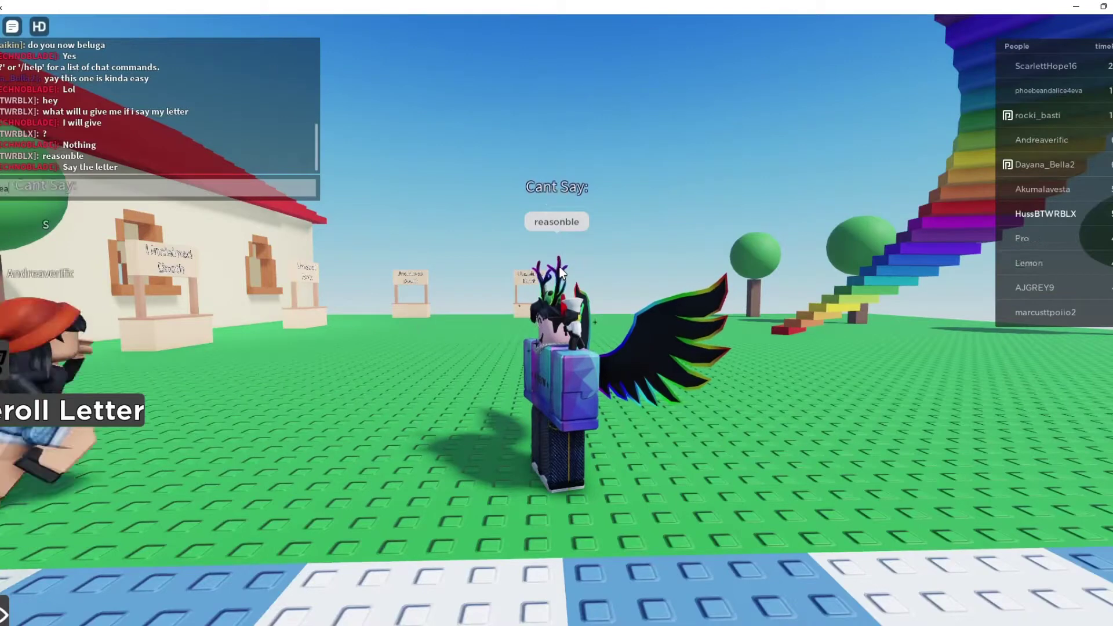
key("Return")
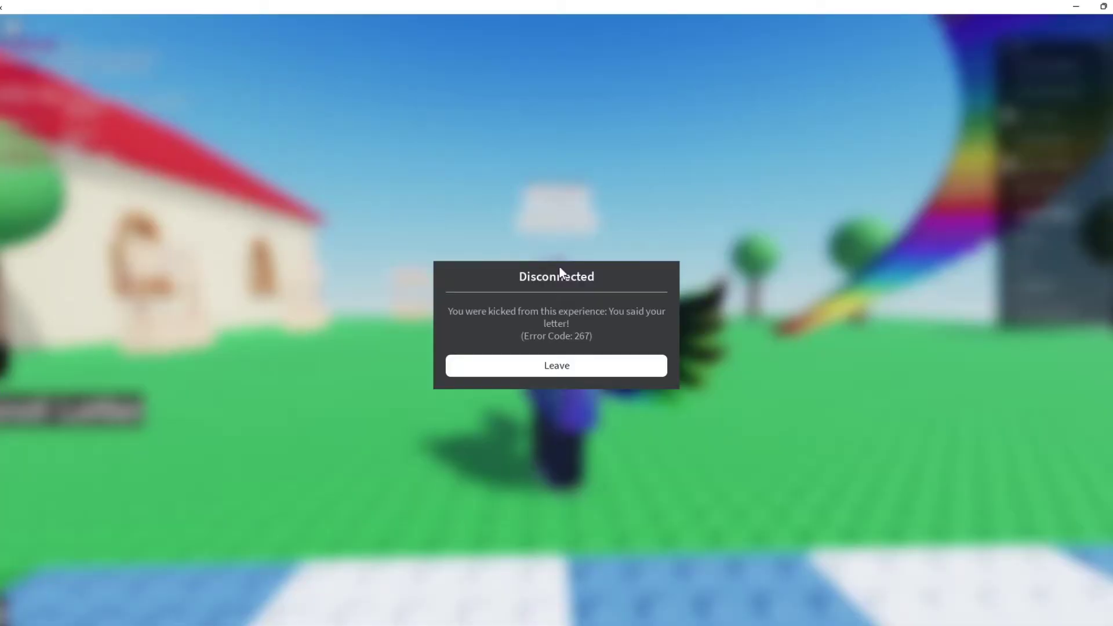
Leave the disconnected session and relaunch the game, landing on a server with the letter W.
left_click(592, 365)
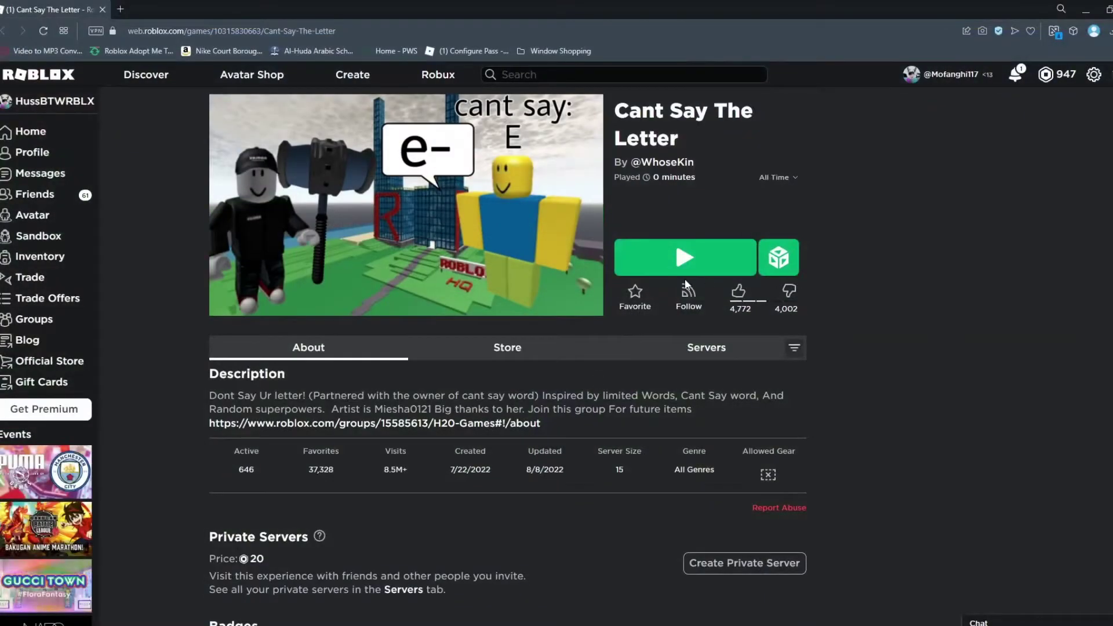
left_click(702, 262)
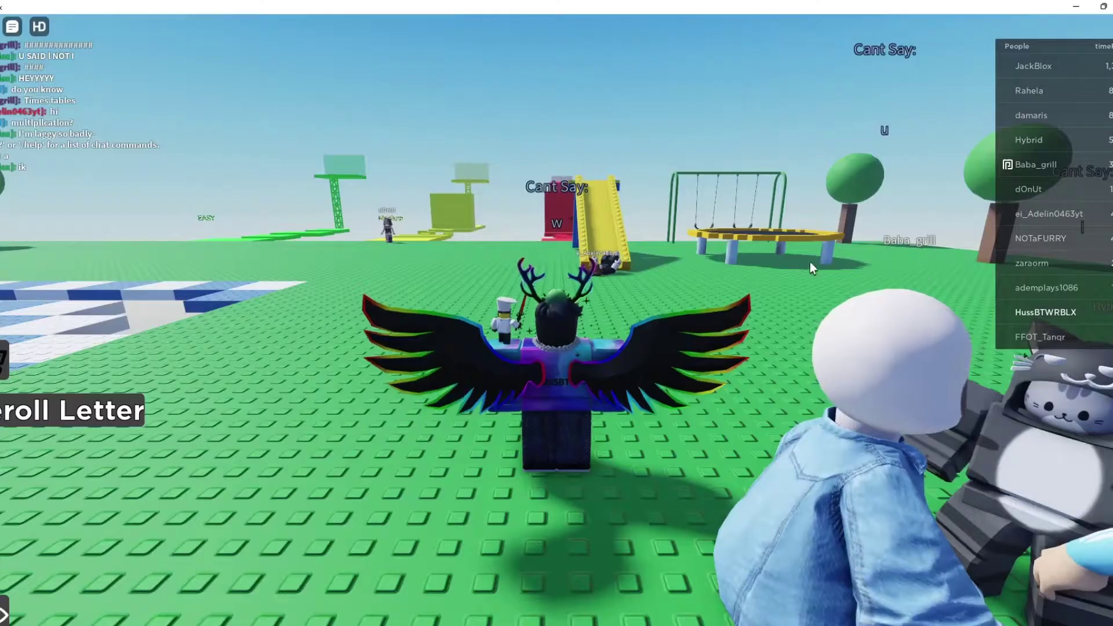
Dismiss the intro, close Invite Friends, and send the chat question containing the letter W.
key("Right")
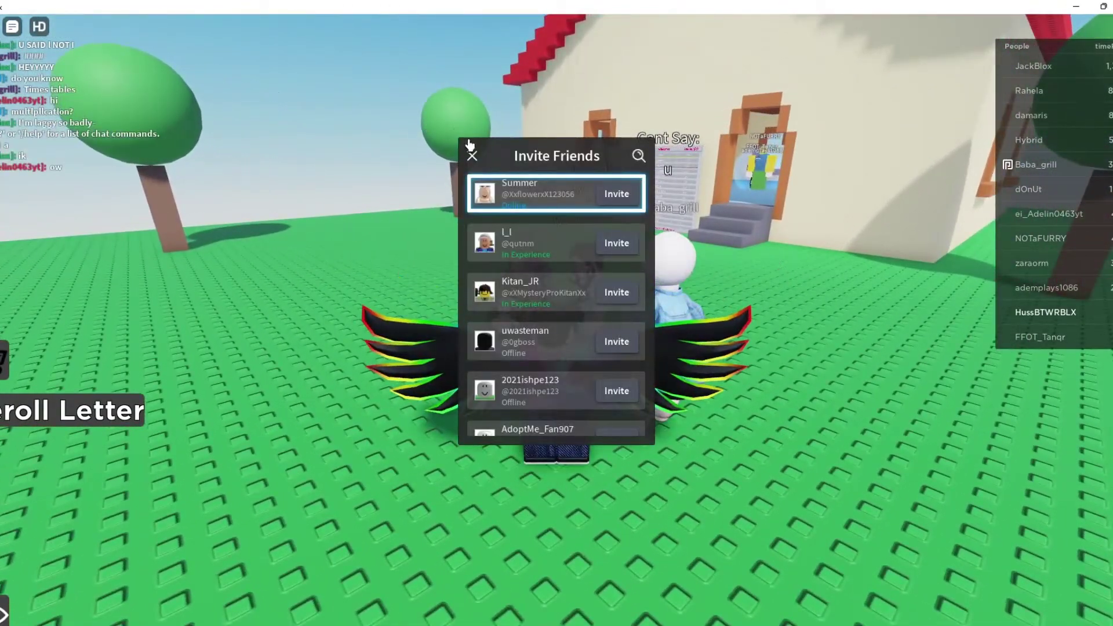
left_click(472, 156)
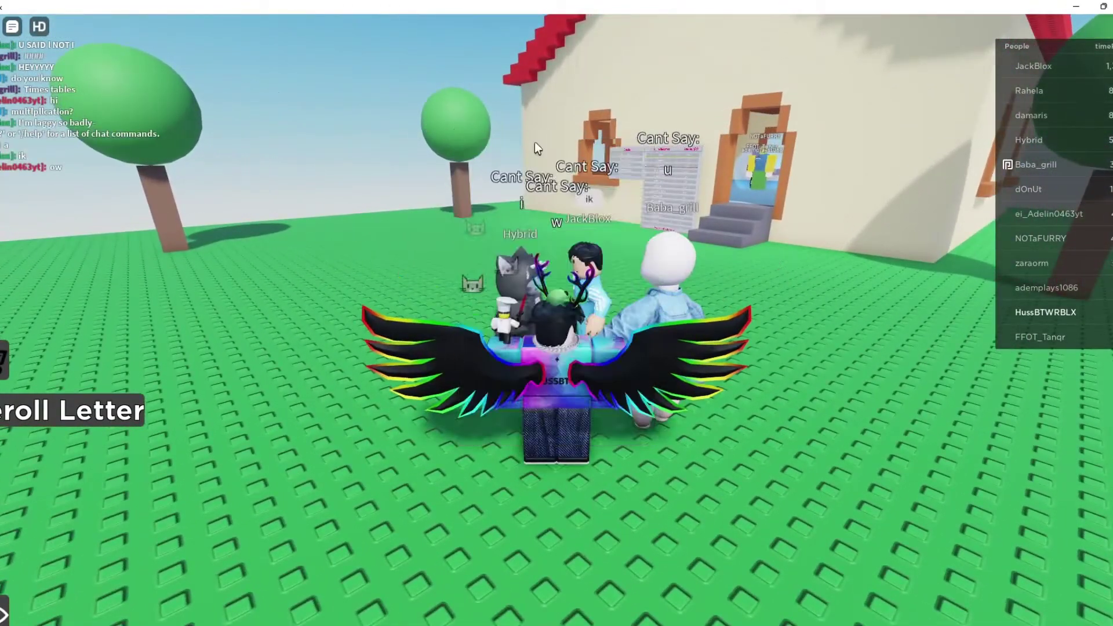
key("Right")
key("Right")
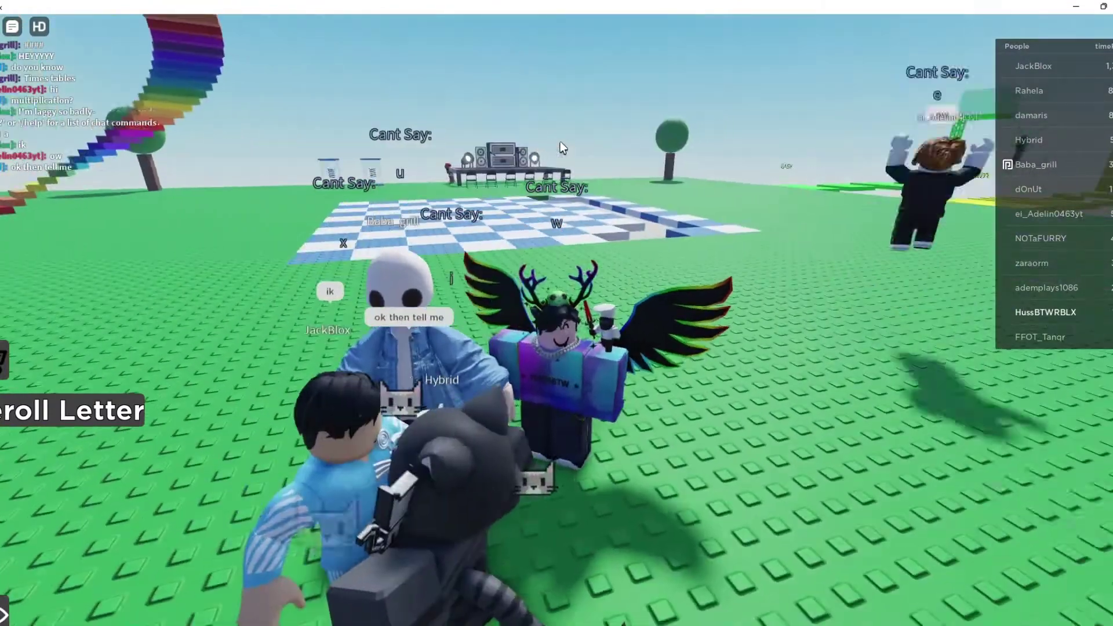
key("Right")
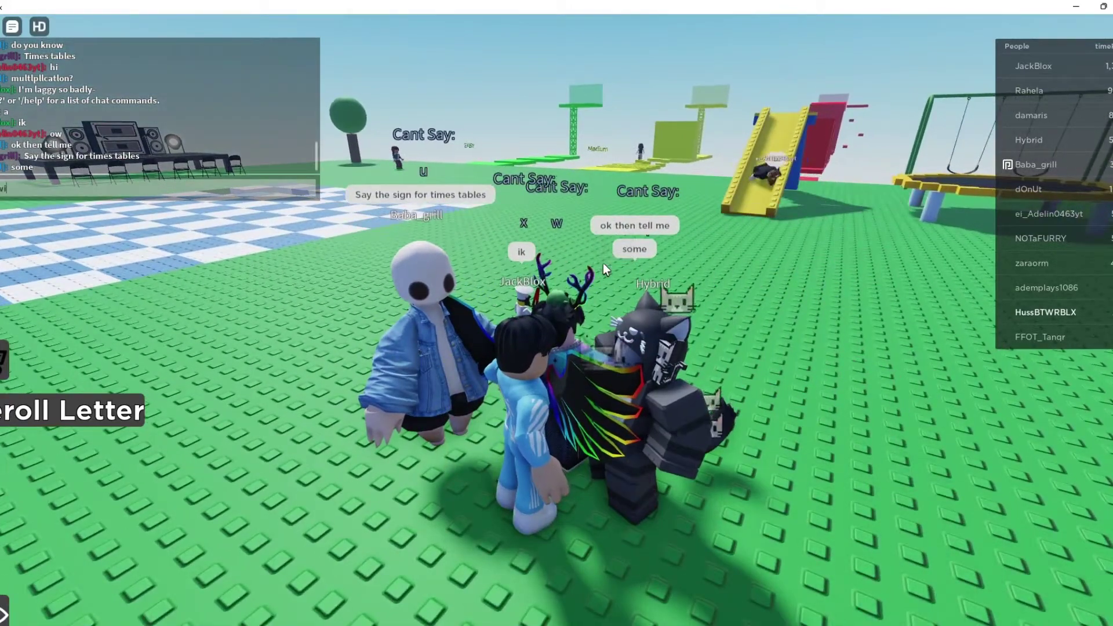
type("will u hgi")
key("BackSpace")
key("BackSpace")
key("BackSpace")
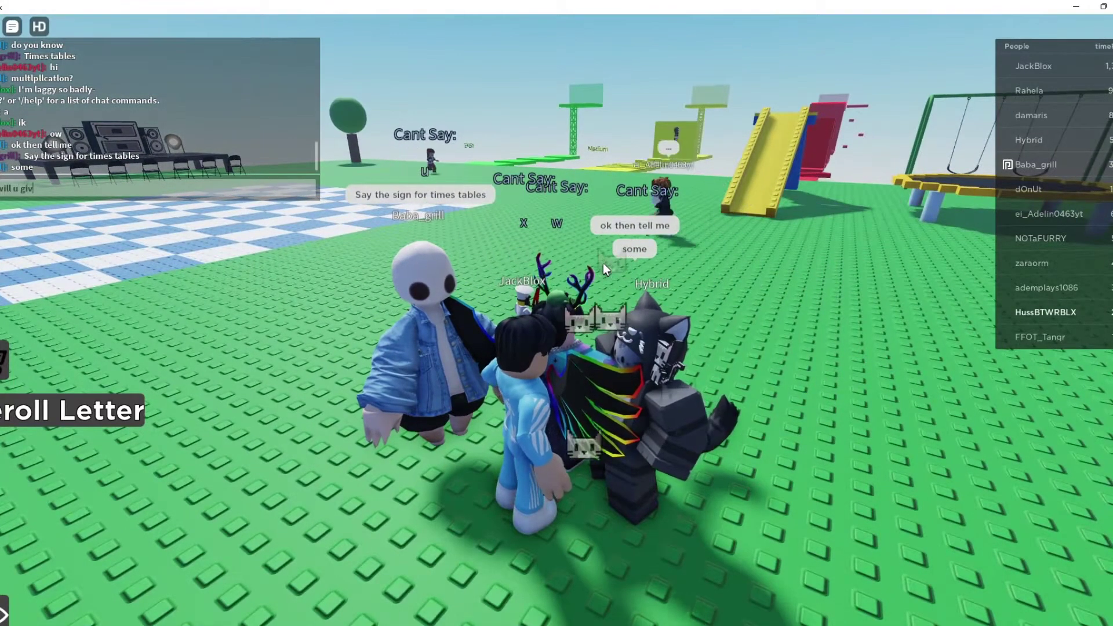
type("give me if i say my")
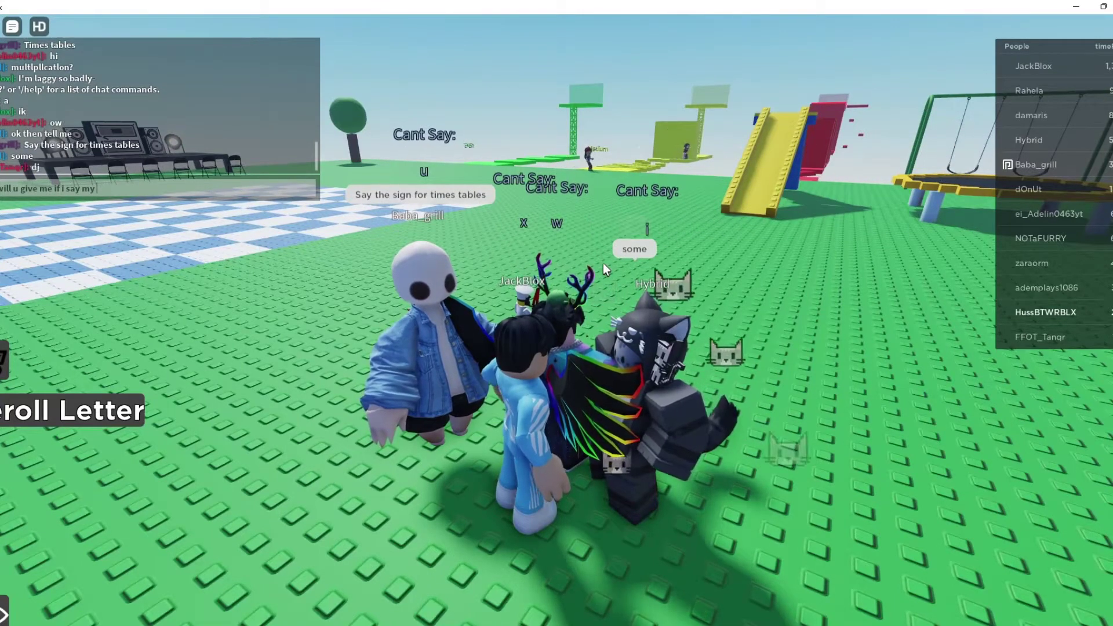
type(" letter")
key("Return")
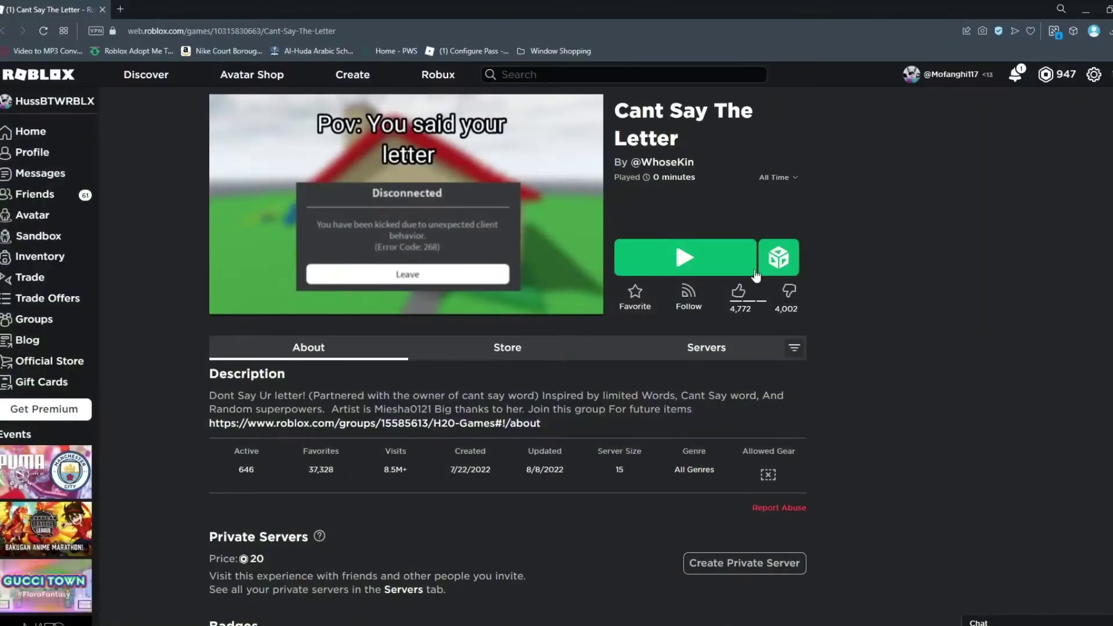
Relaunch Cant Say The Letter, joining a new server with the letter K.
left_click(723, 258)
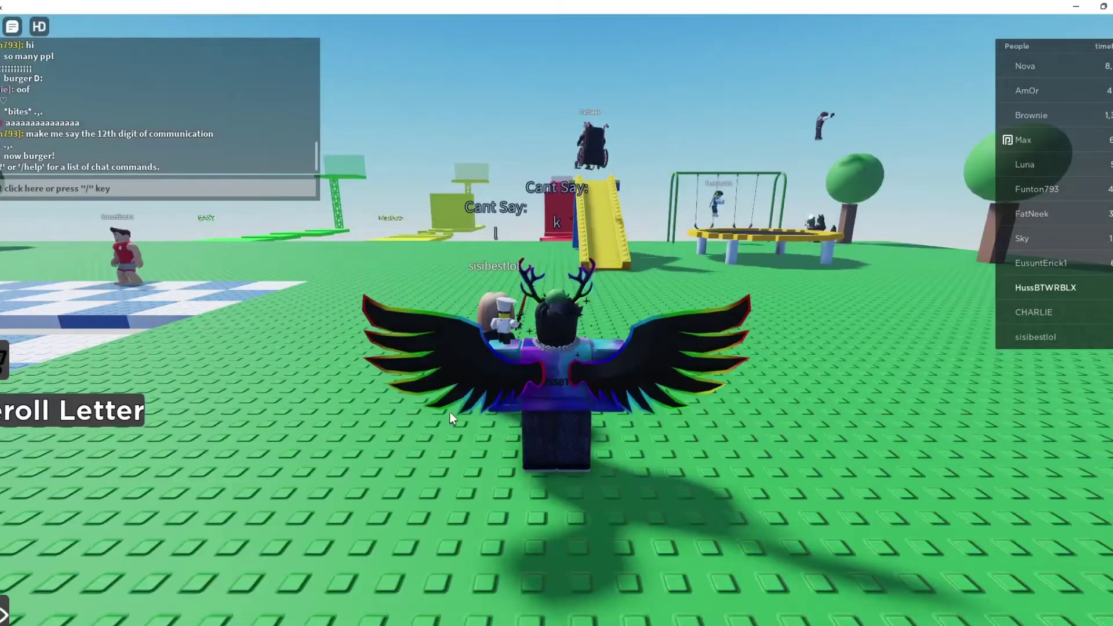
Ask in chat about saying the letter and close the Invite Friends list.
key("s")
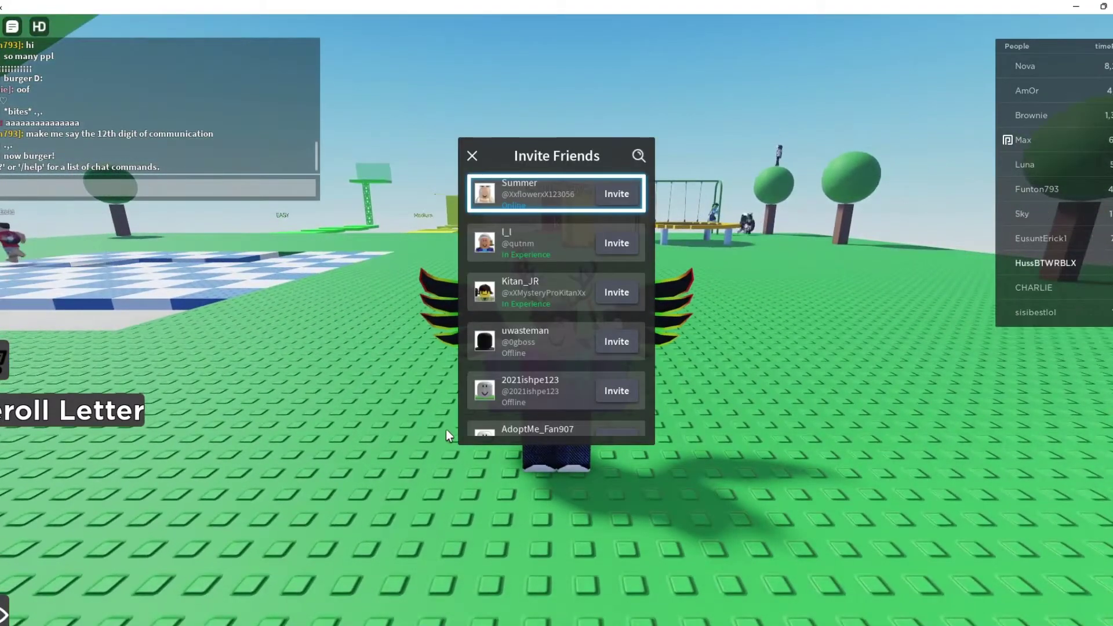
key("slash")
type("sat")
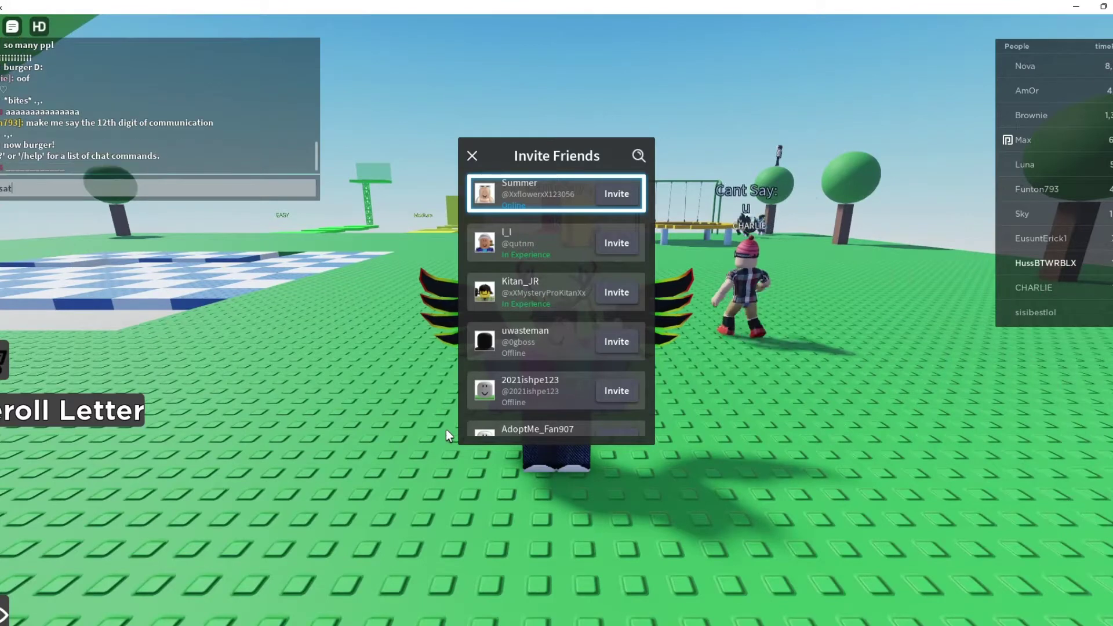
key("BackSpace")
type("y my lett")
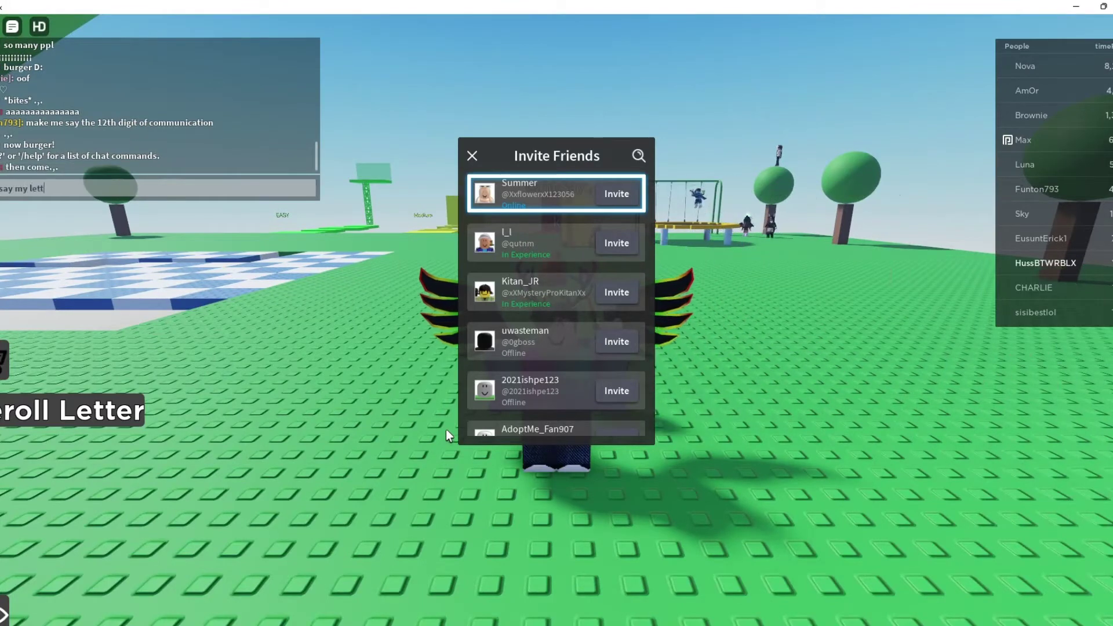
type("er")
key("Return")
key("Down")
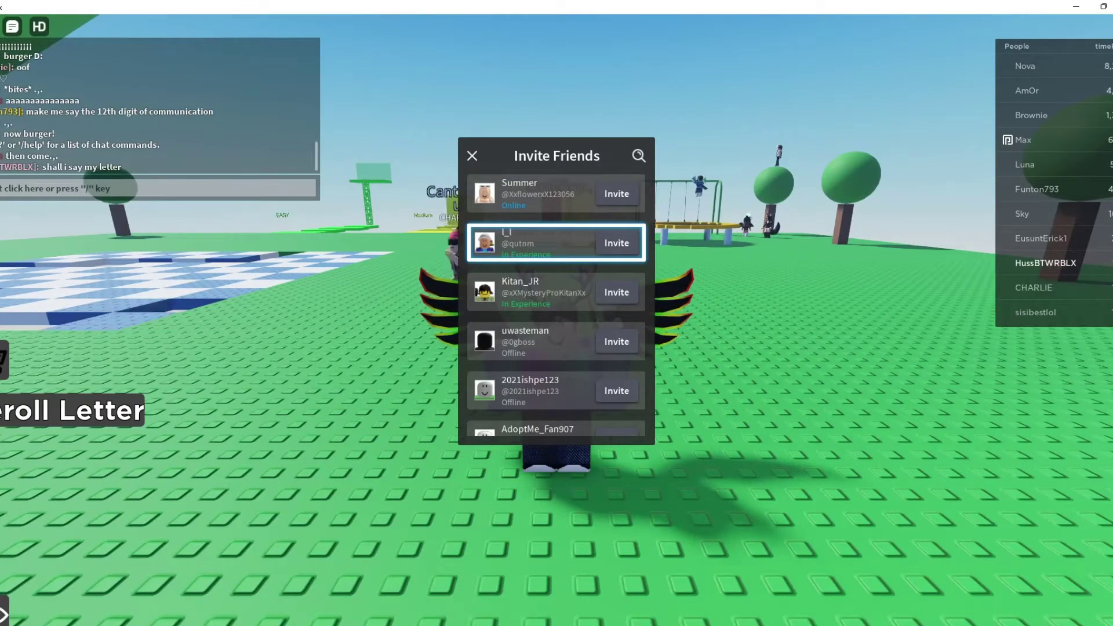
left_click(472, 158)
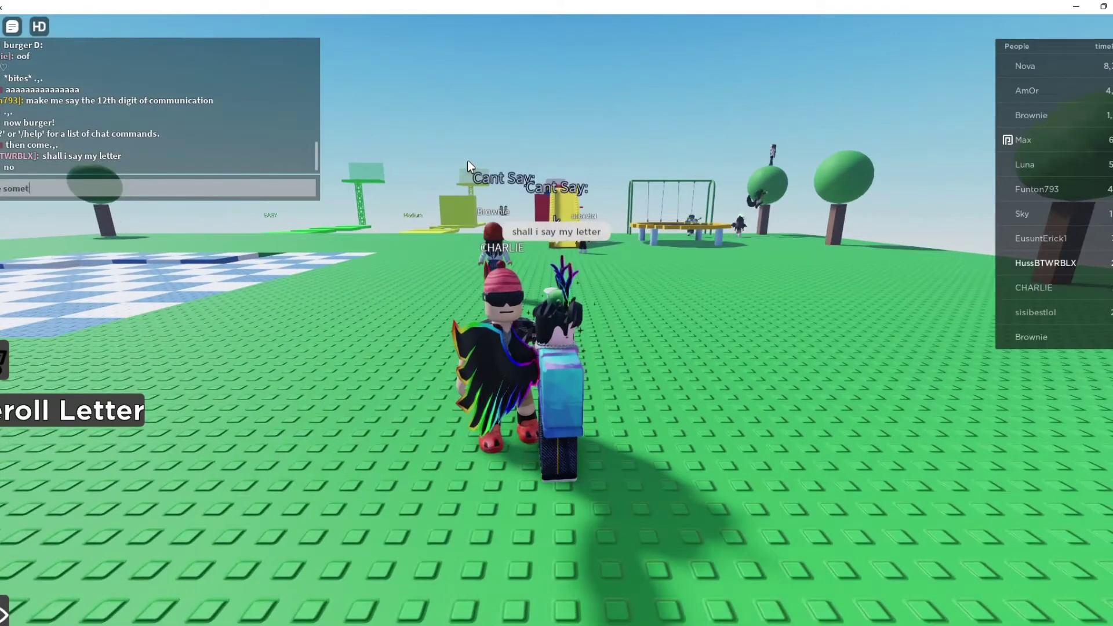
type("somethin if")
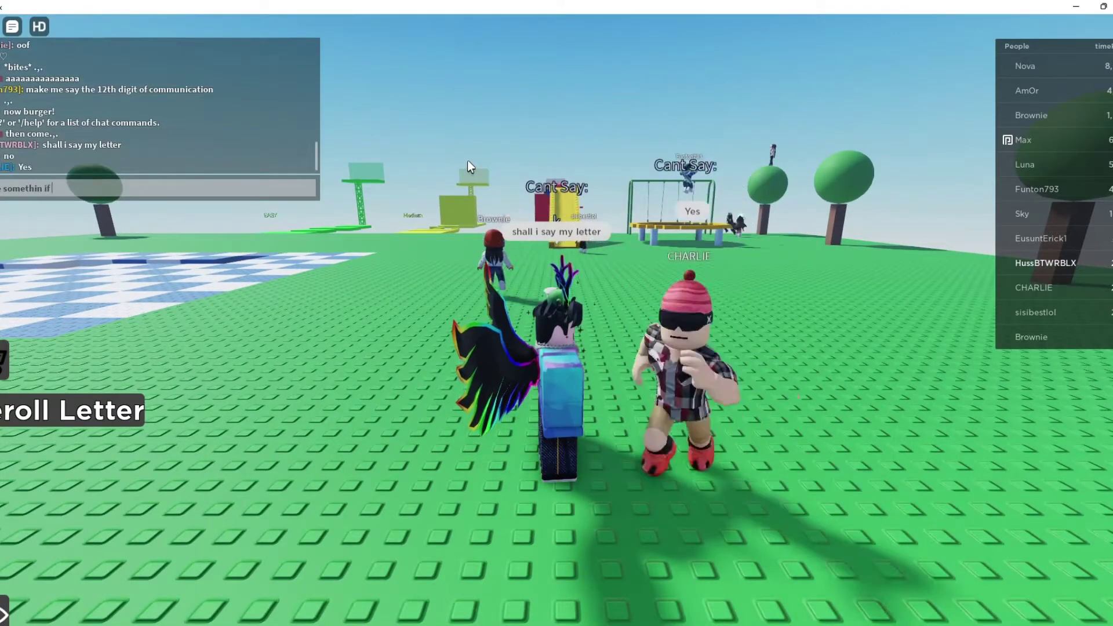
type(" i do")
Ask in chat for something in return and what they'll give.
key("Return")
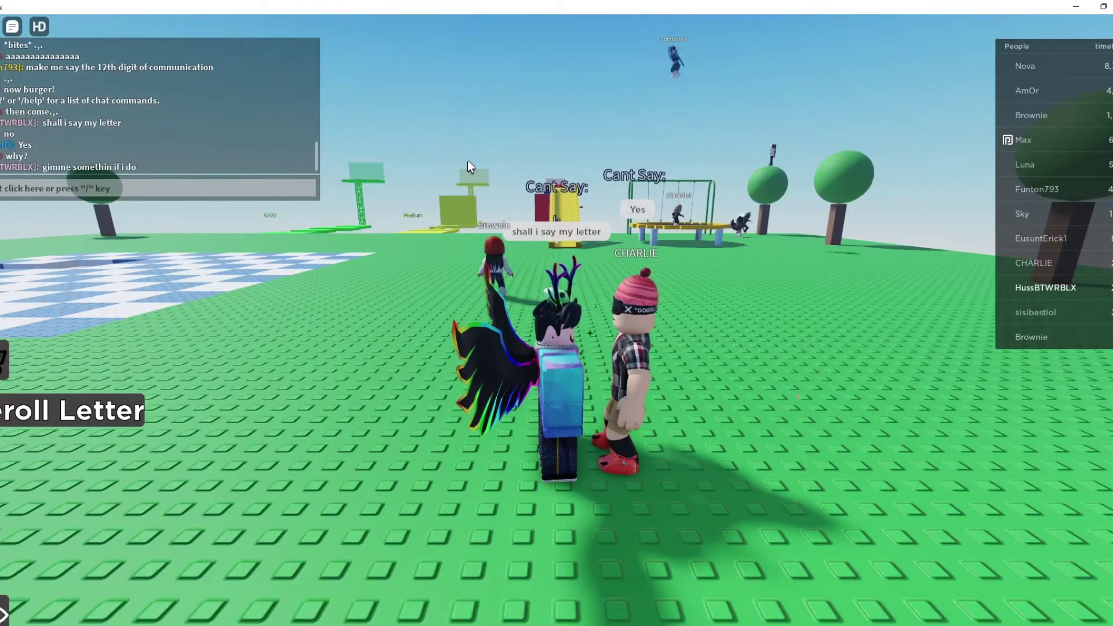
left_click_drag(702, 408, 583, 398)
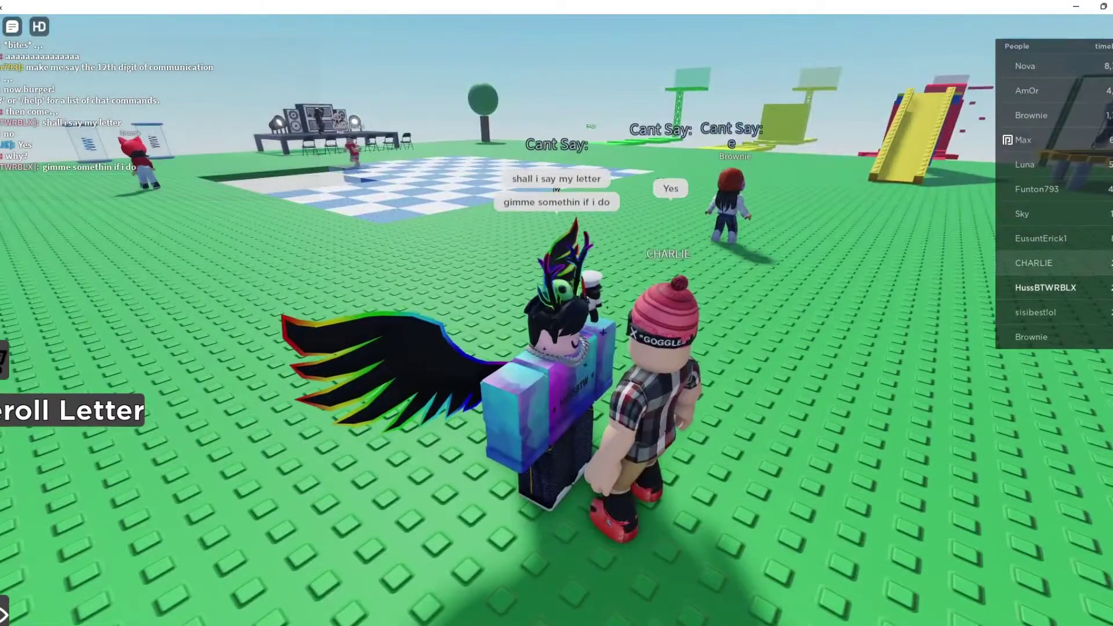
key("shift")
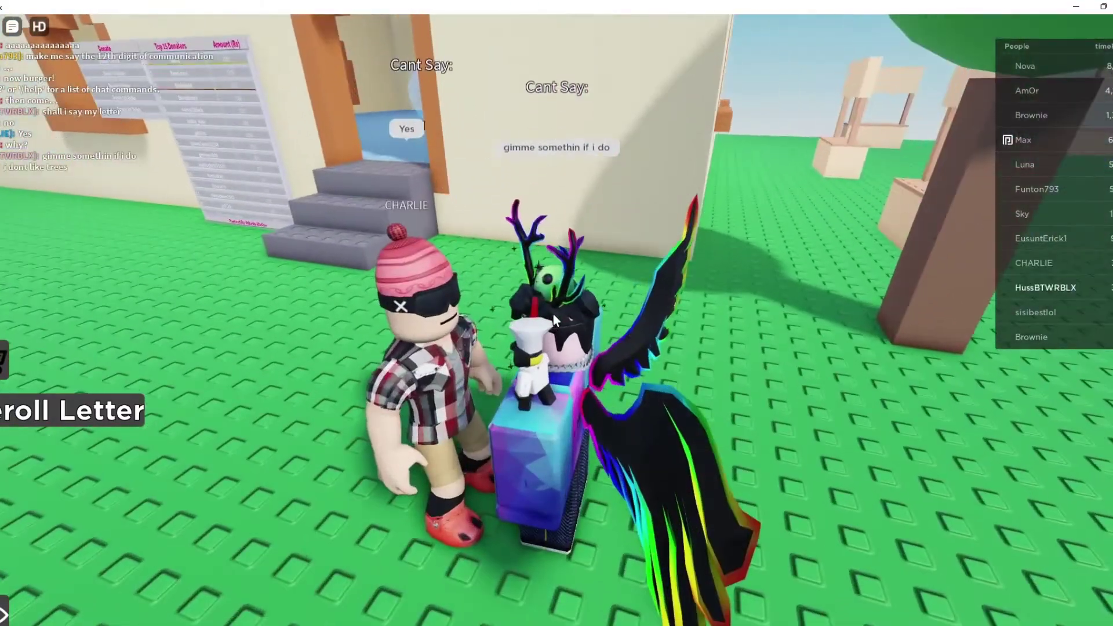
scroll(553, 315, "up", 5)
scroll(552, 314, "up", 3)
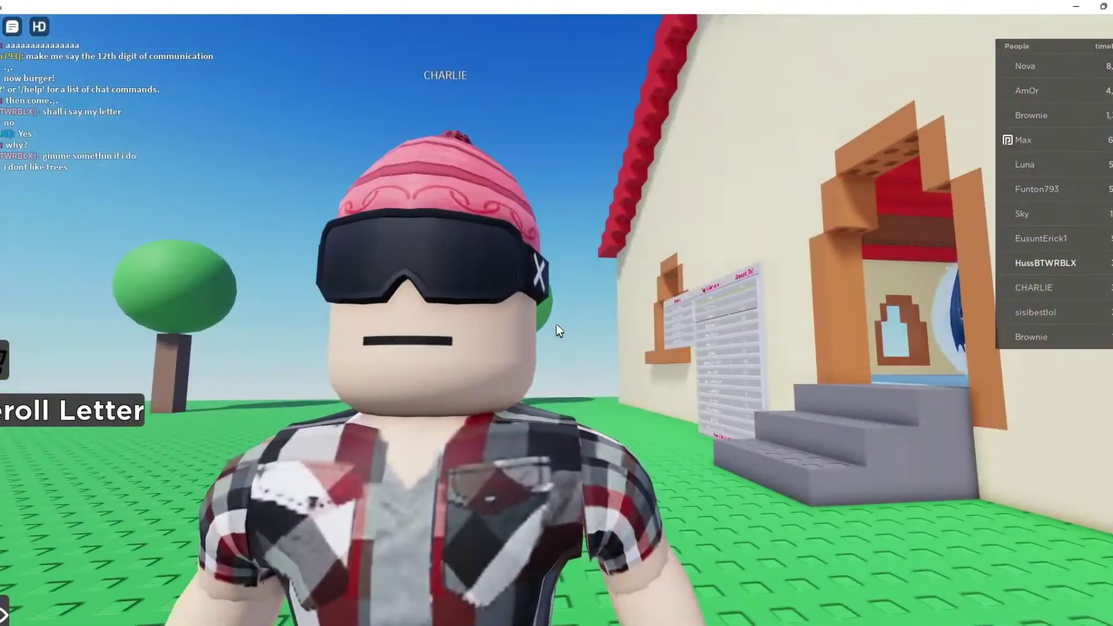
scroll(556, 324, "down", 3)
scroll(556, 324, "down", 3)
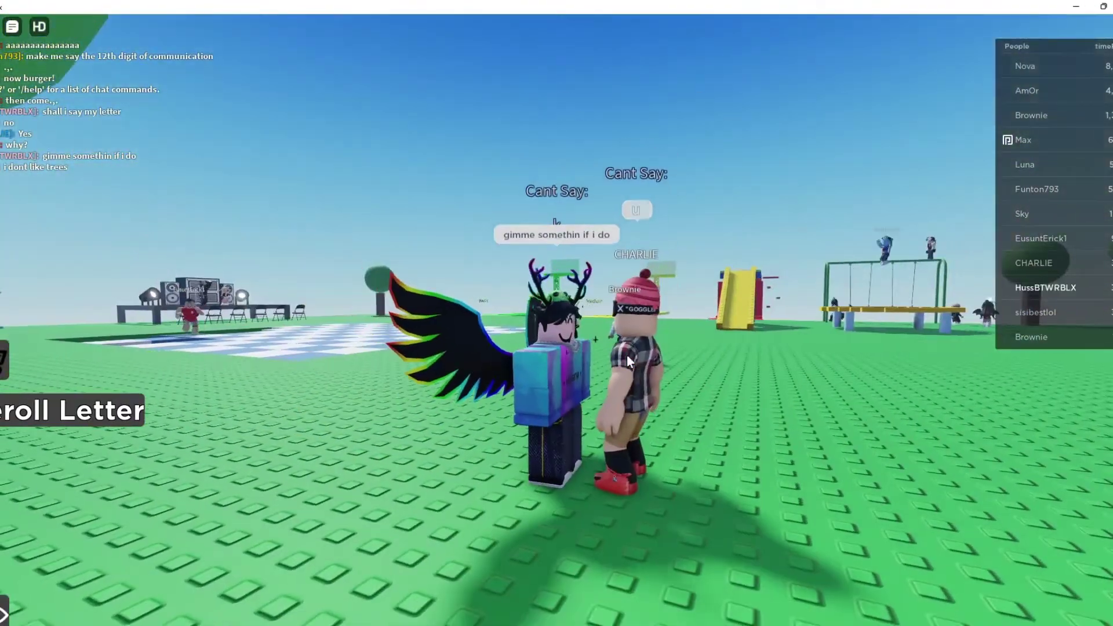
key("slash")
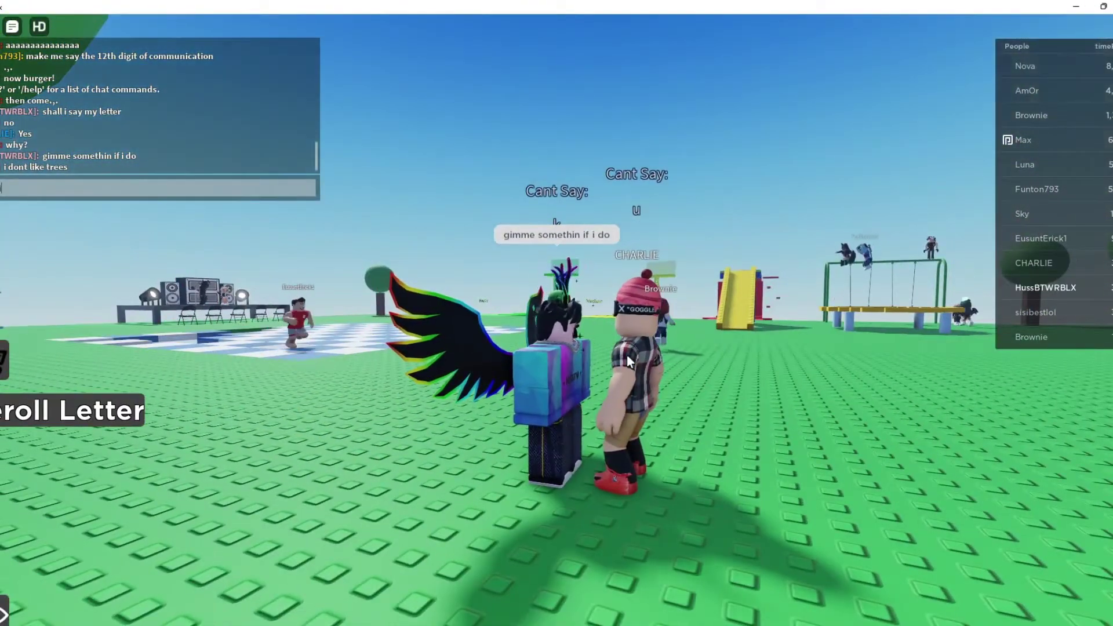
type("ll u give")
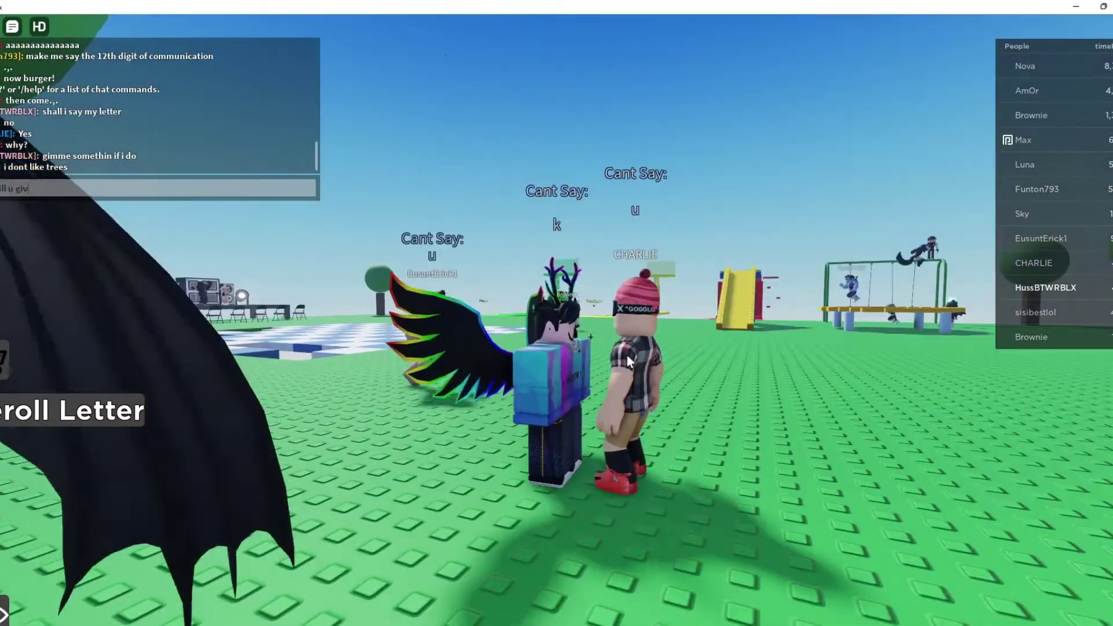
type(" me")
key("Return")
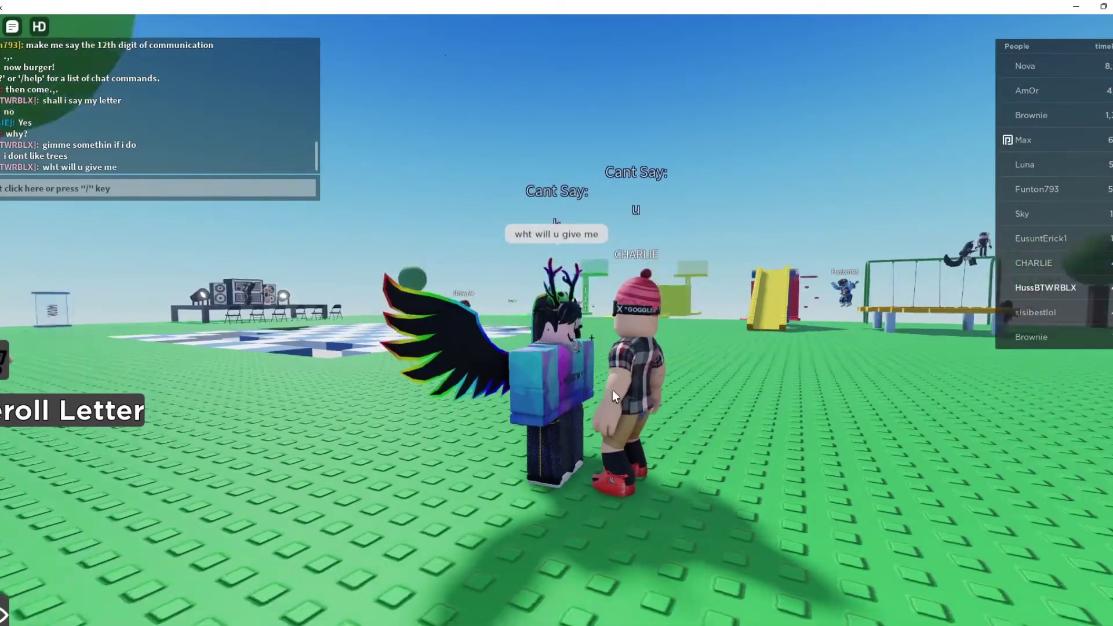
Swing the view around the avatars, then reply 'OMG' and 'YES' in chat.
key("Left")
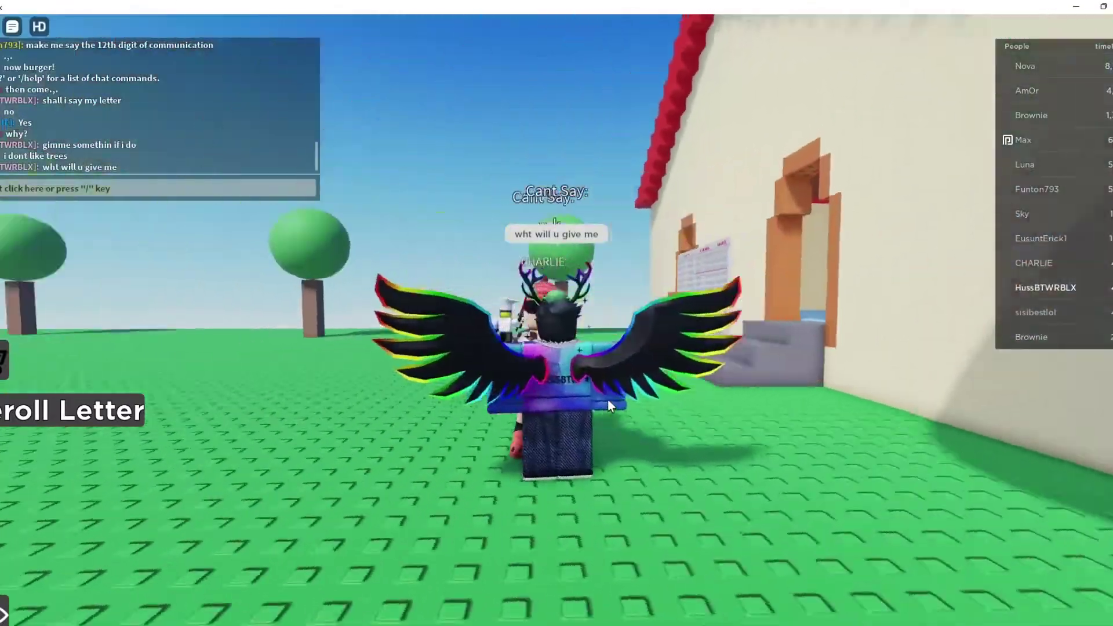
key("Left")
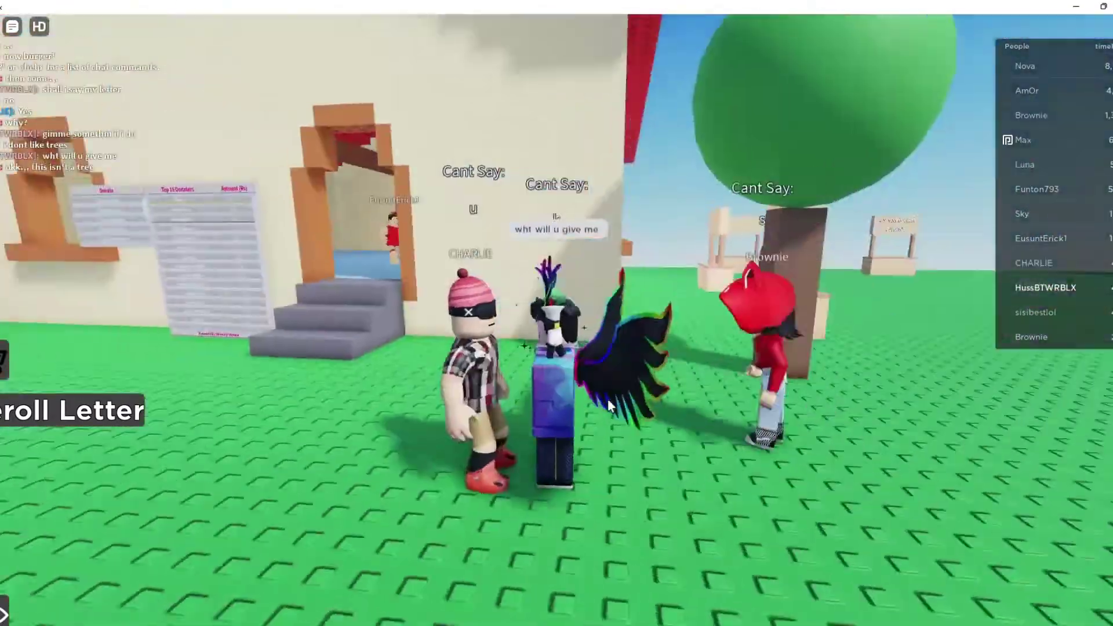
key("Left")
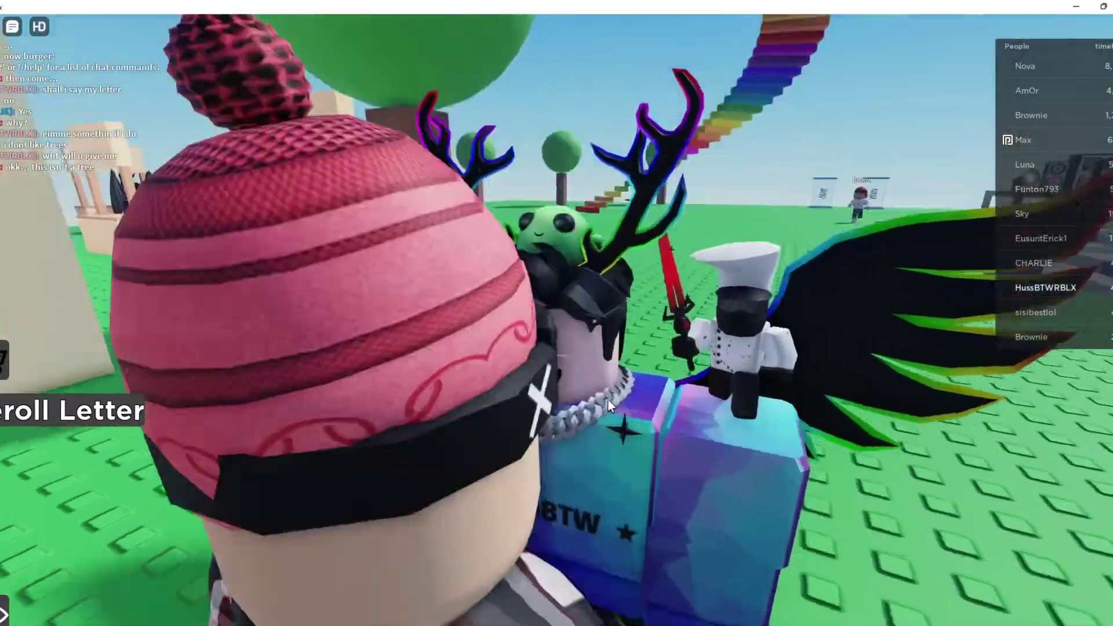
scroll(608, 399, "down", 3)
scroll(606, 401, "down", 3)
scroll(606, 401, "down", 2)
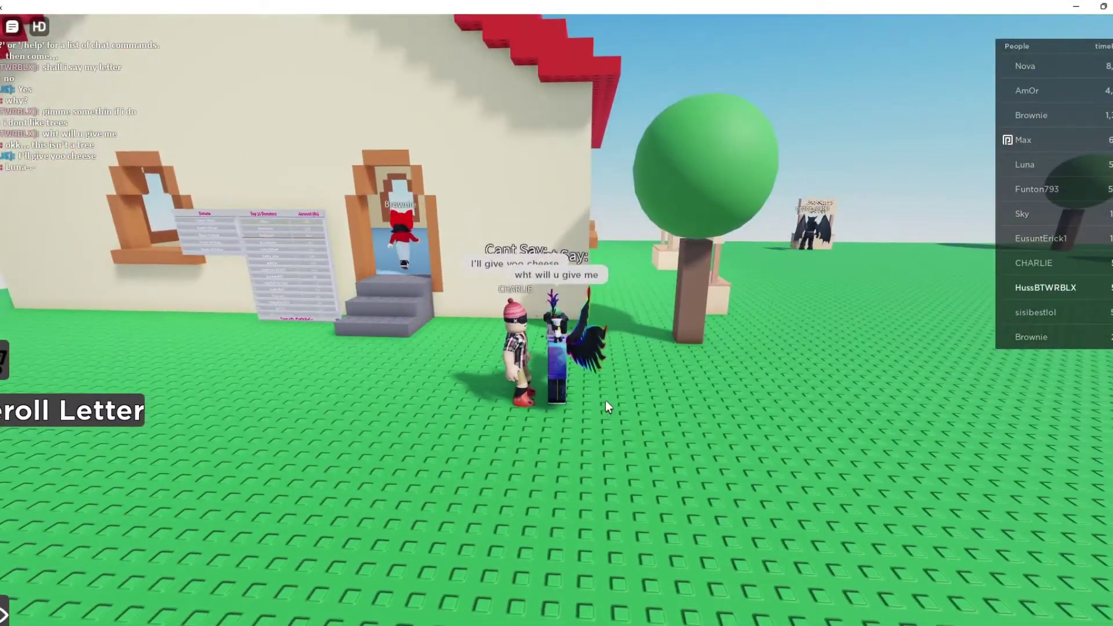
key("slash")
type("OMG")
key("Return")
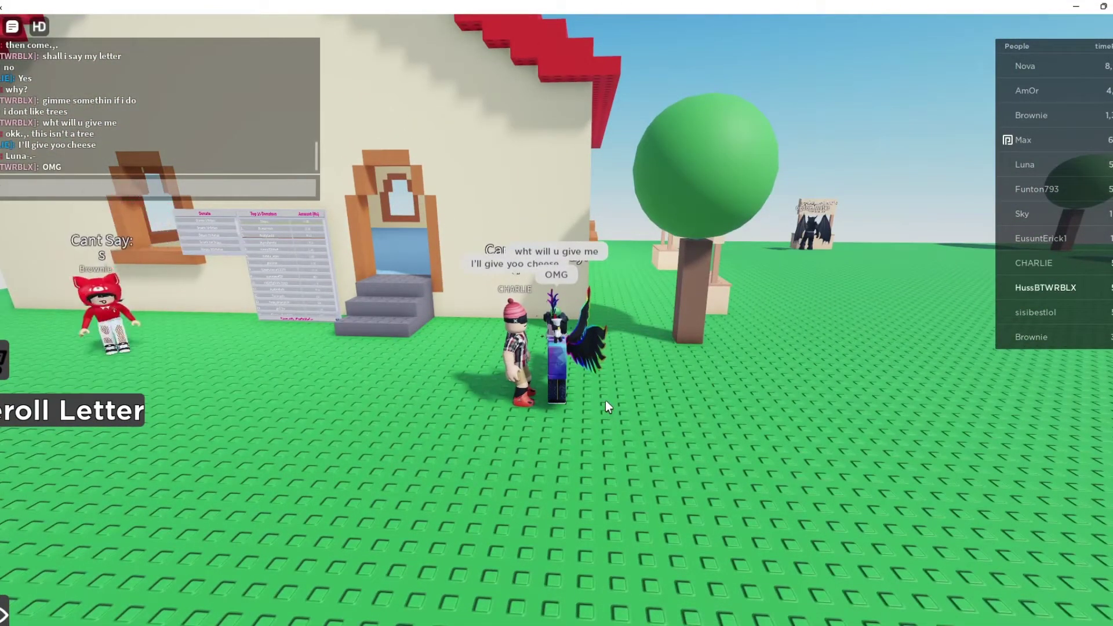
key("slash")
type("YES")
key("Return")
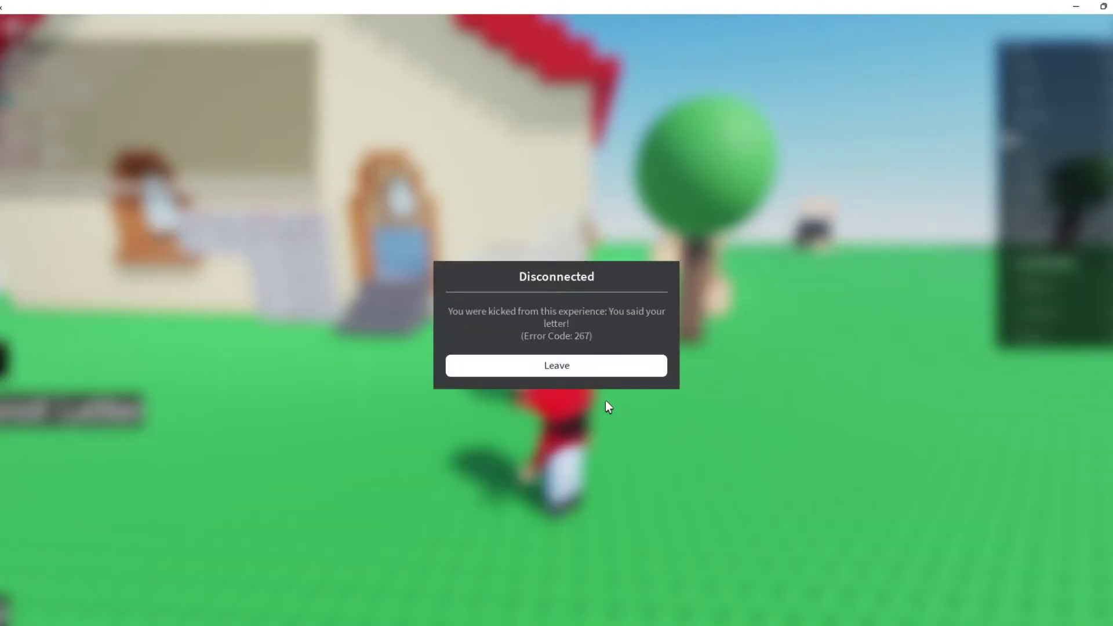
Leave the disconnected session and rejoin a new server assigned the letter Z.
left_click(562, 367)
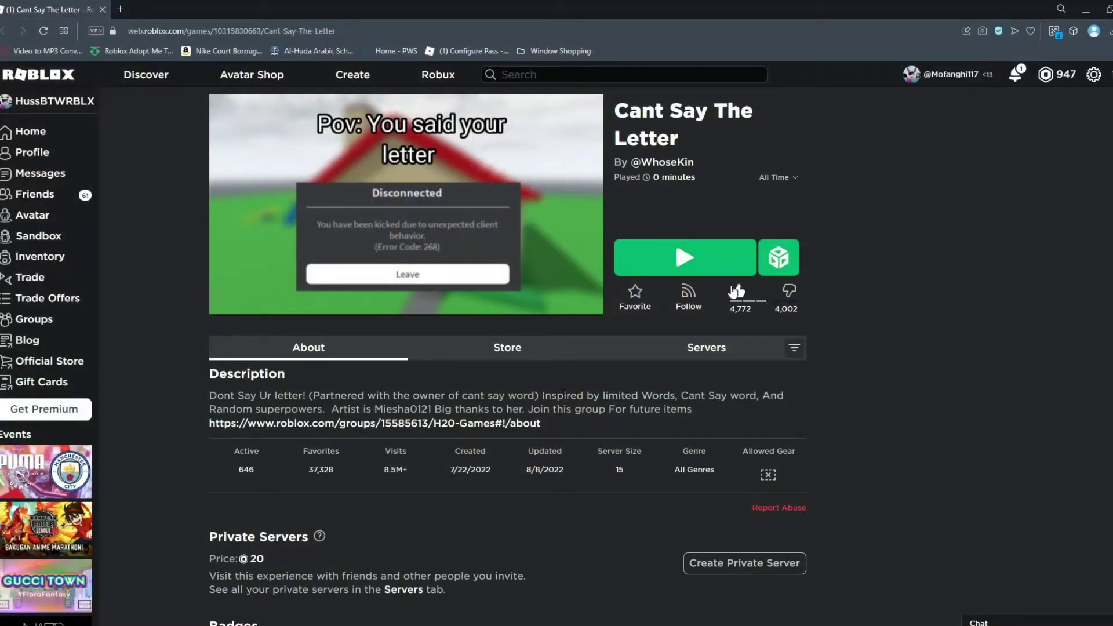
left_click(677, 254)
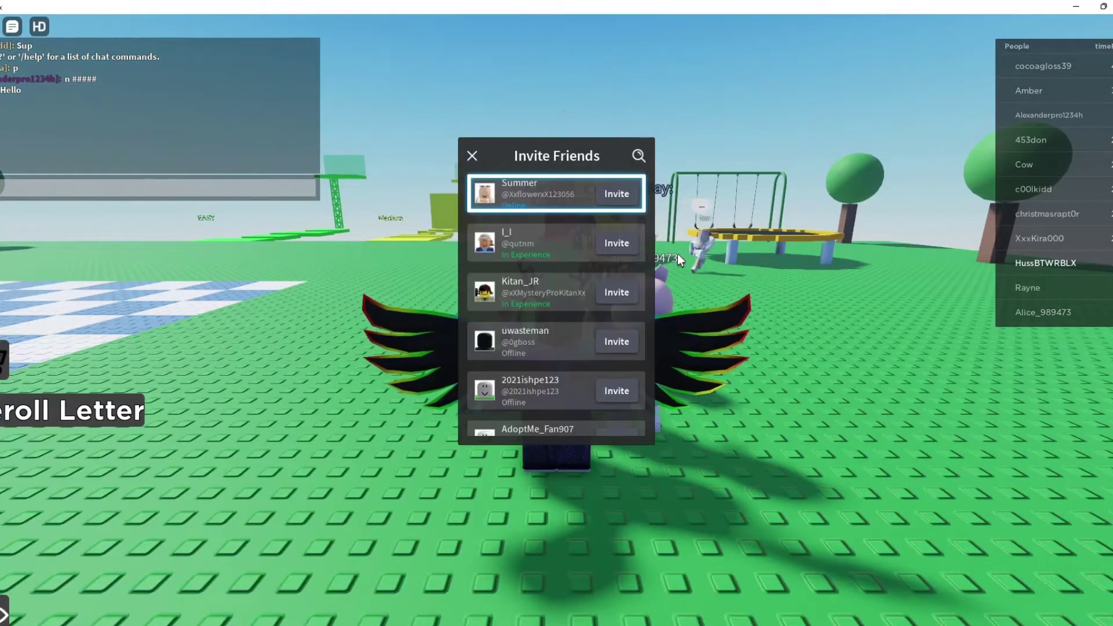
type("got the easiest ")
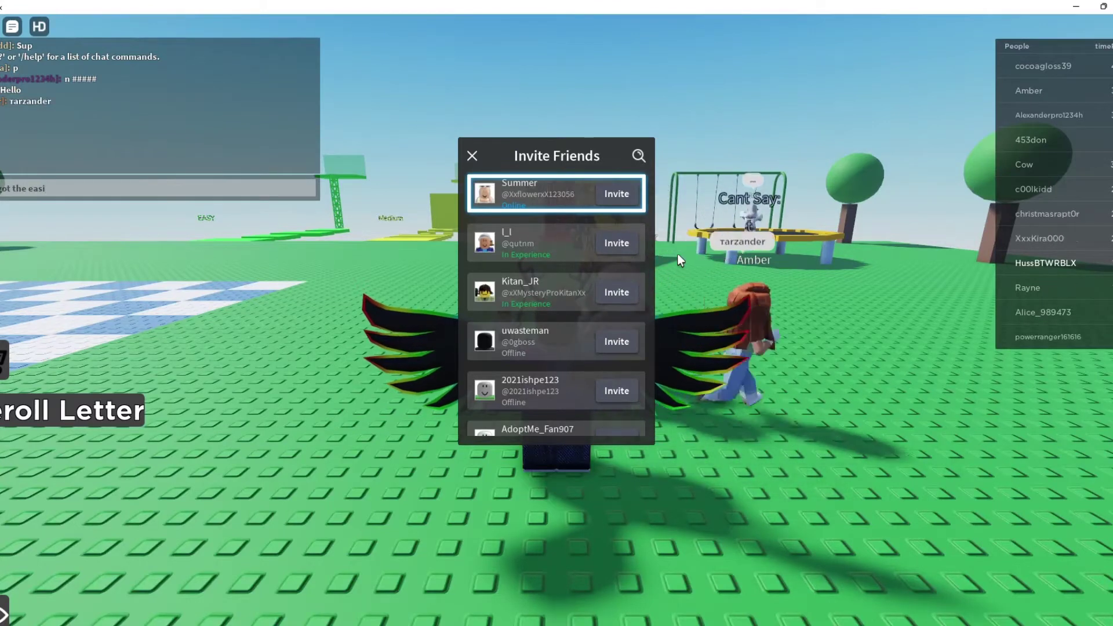
type("letter")
Announce getting the easiest letter in chat, close Invite Friends, and bounce on the trampoline.
key("Return")
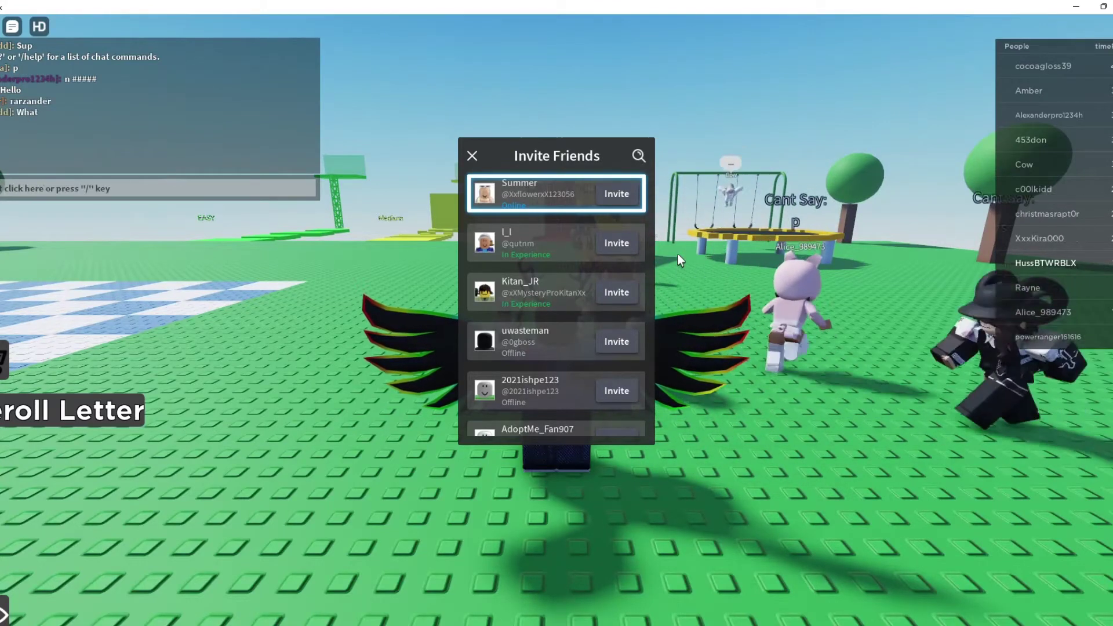
left_click(472, 157)
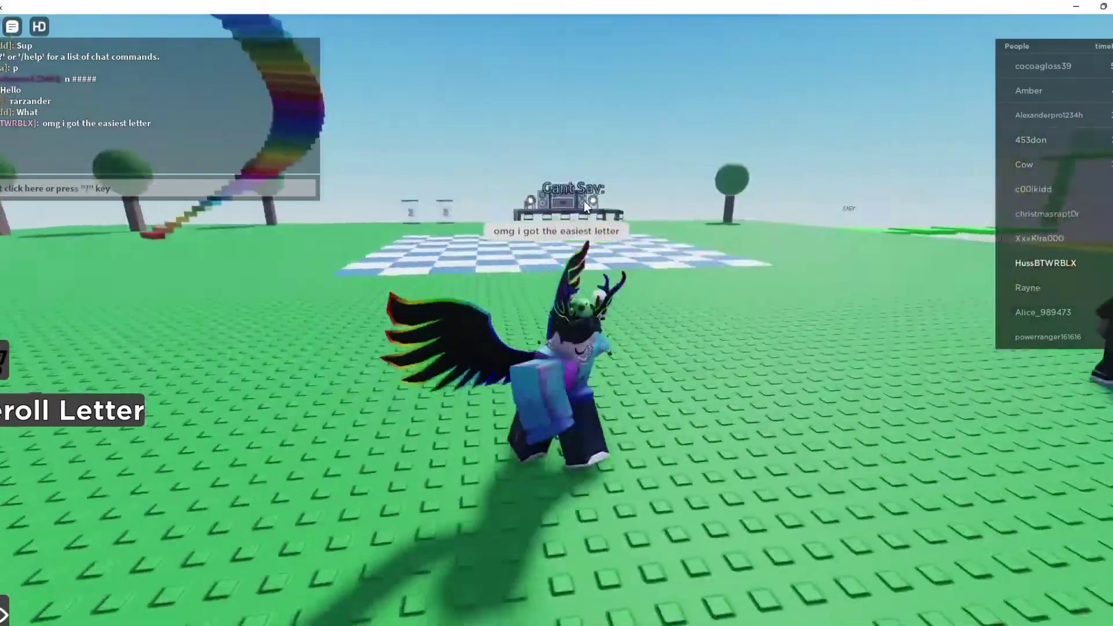
key("w")
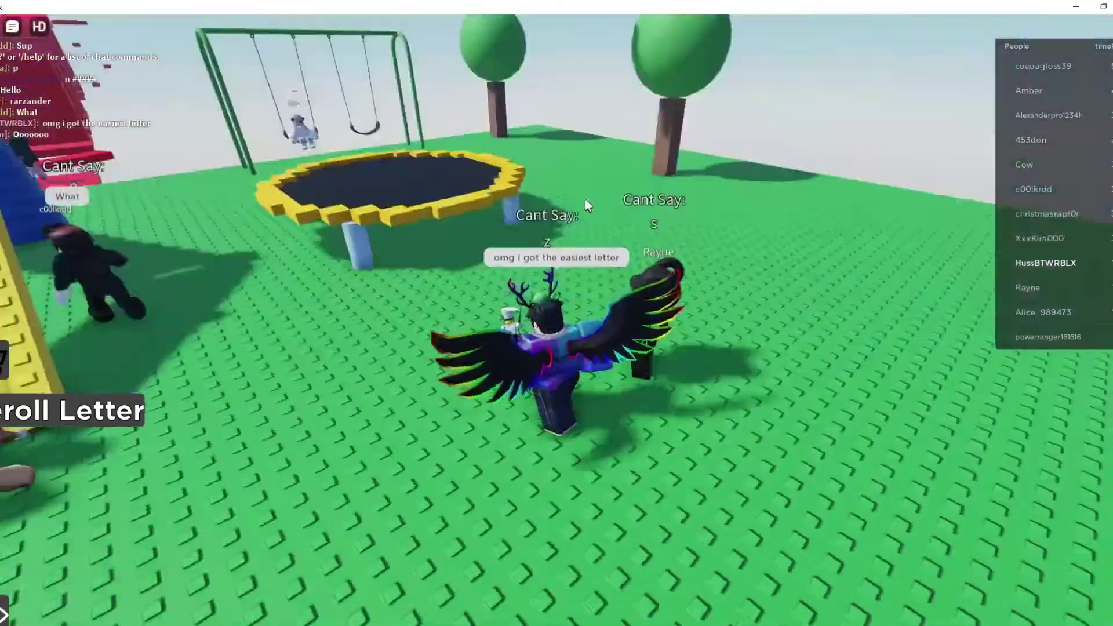
key("w")
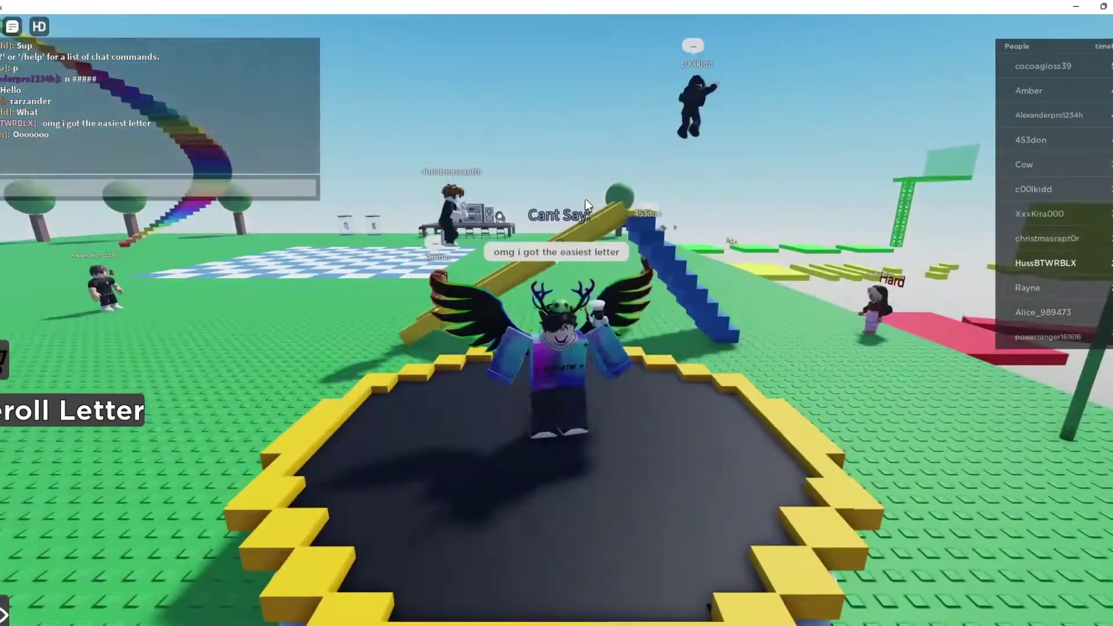
type("look at it")
Send 'look at it' in chat, then walk over and sit on a swing.
key("Return")
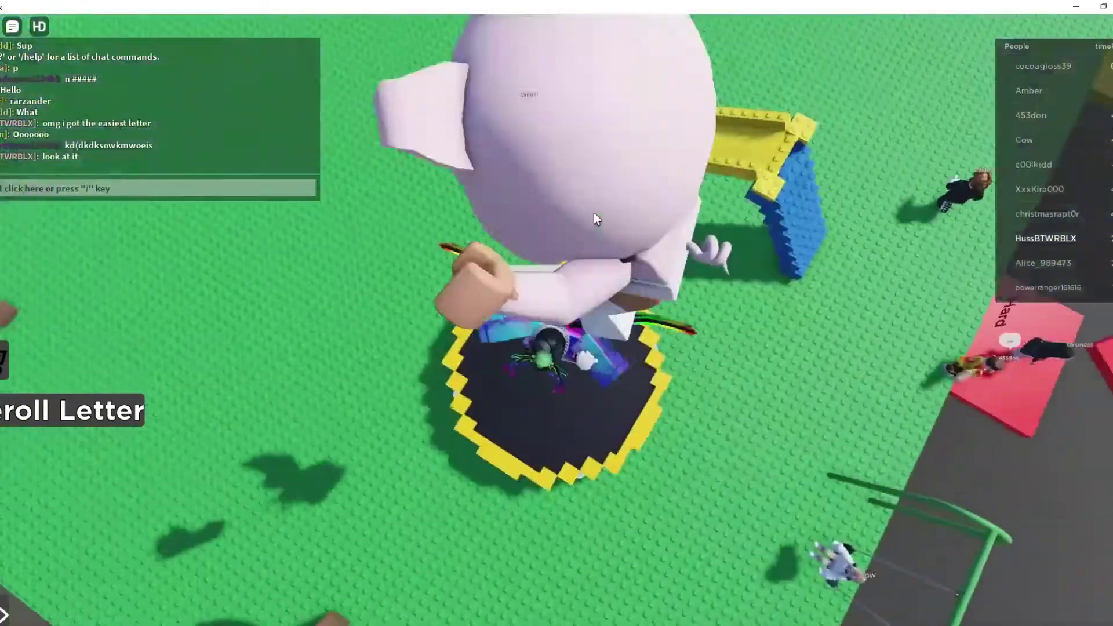
key("w")
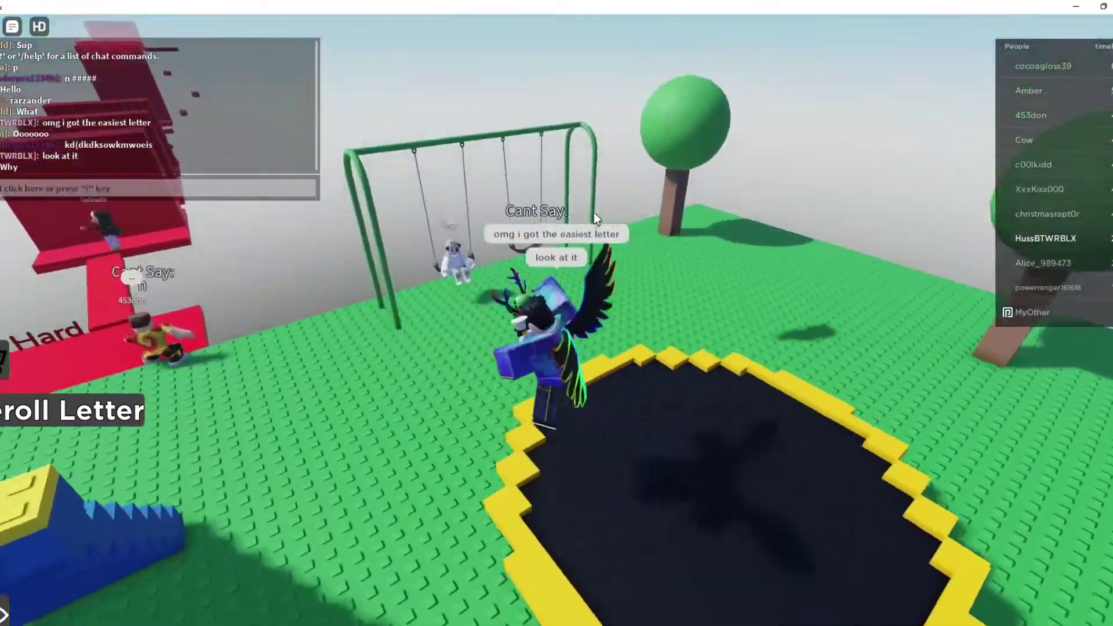
key("w")
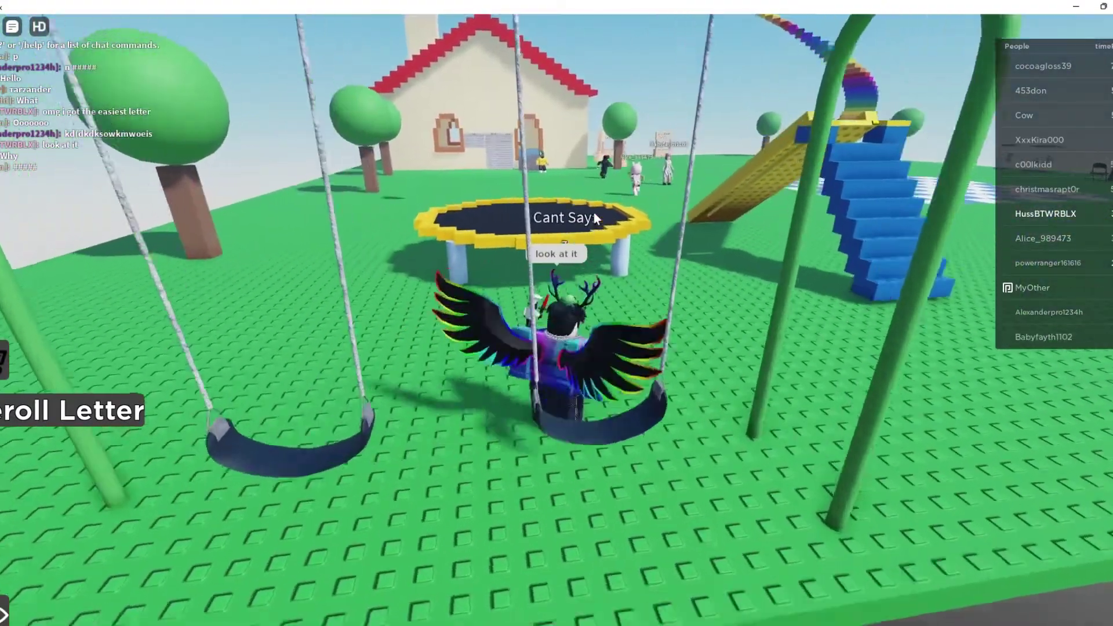
Jump off the swing, bounce across the trampoline, and turn toward the obby courses.
key("space")
key("w")
key("Left")
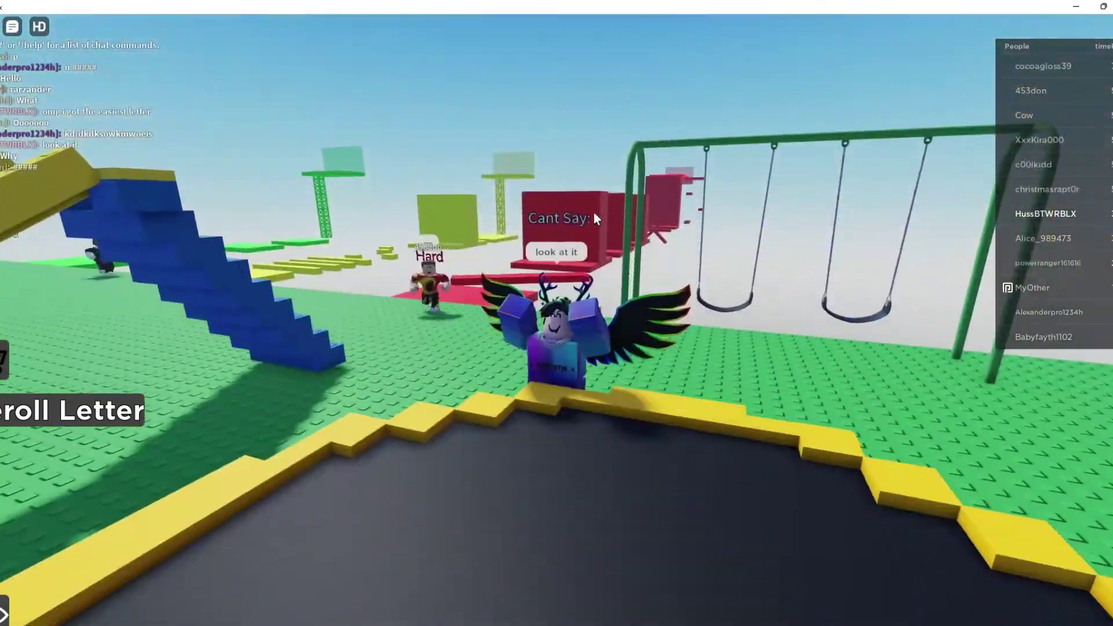
key("Left")
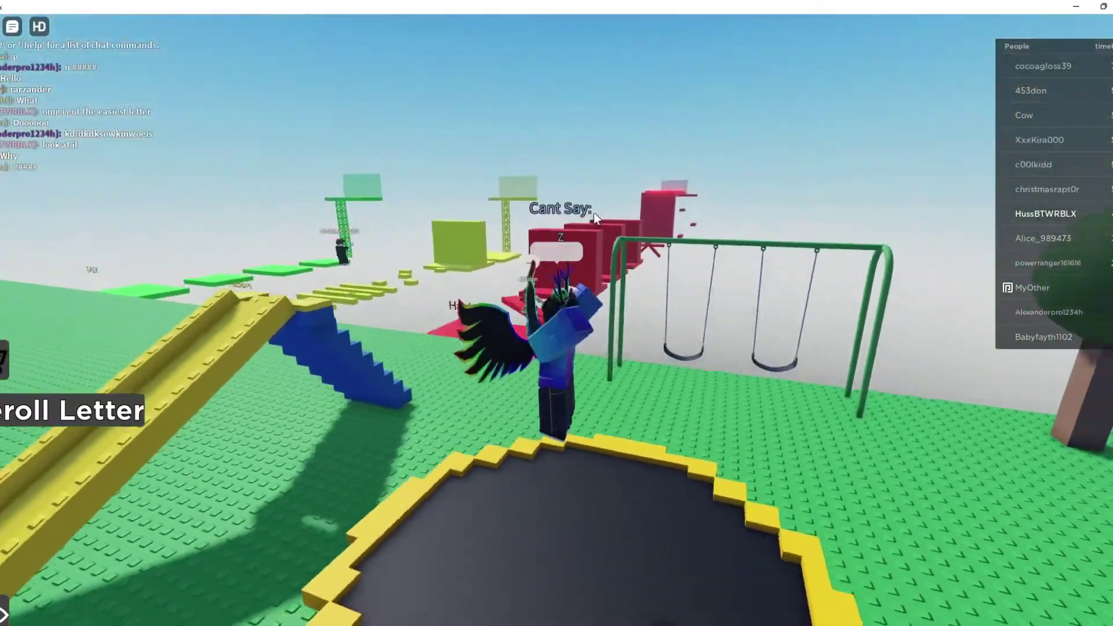
key("Left")
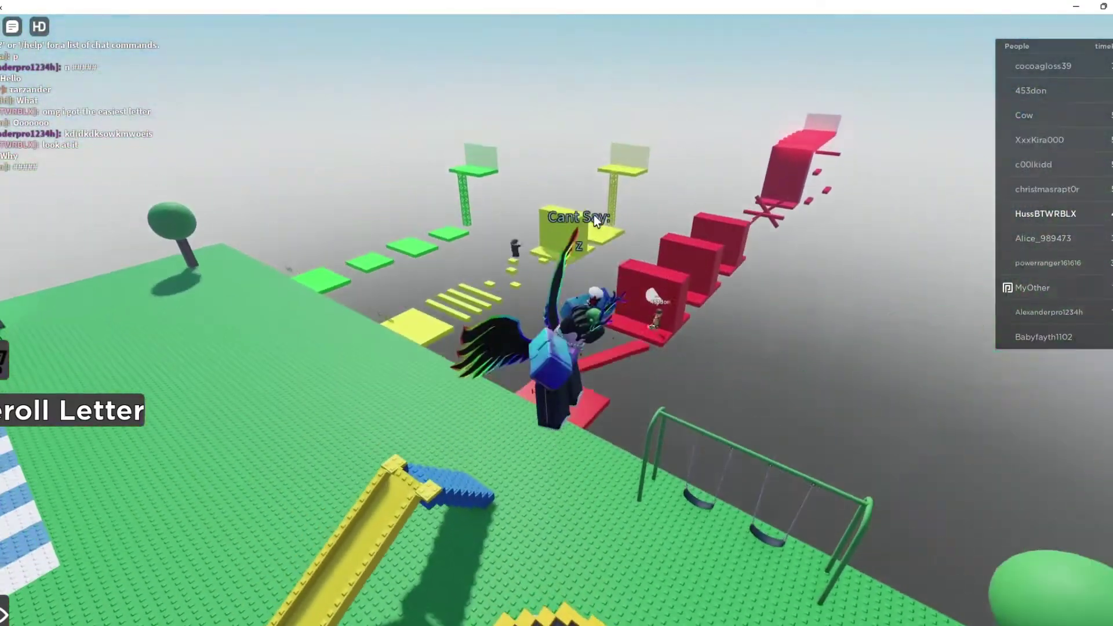
key("w")
Attempt the red Hard obby along its diagonal beam to the red platform, then jump off.
key("space")
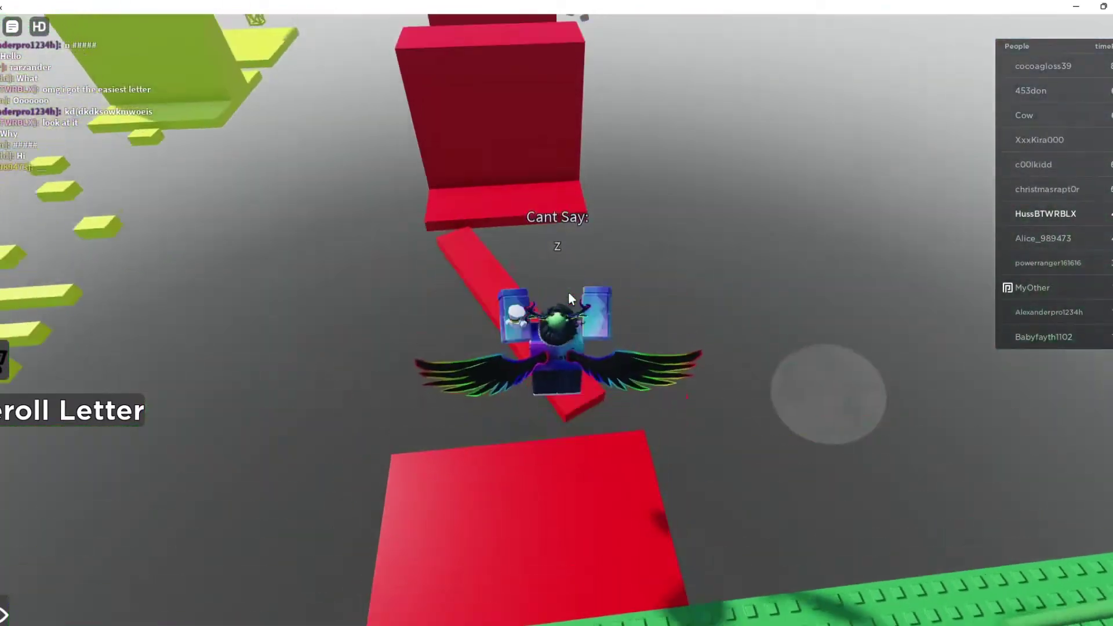
key("w")
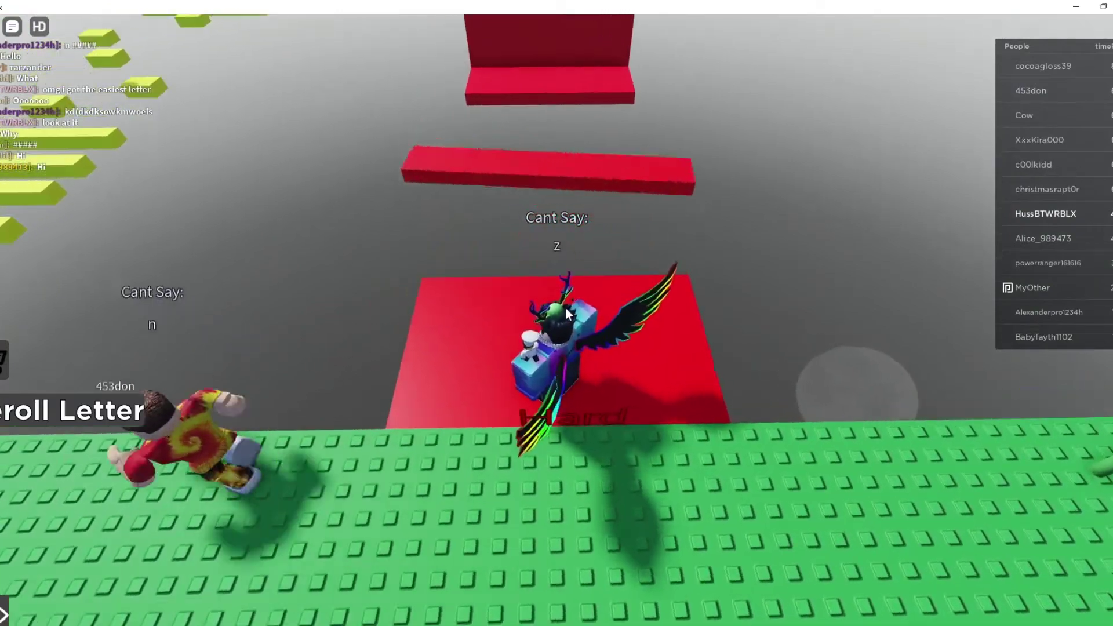
key("space")
key("w")
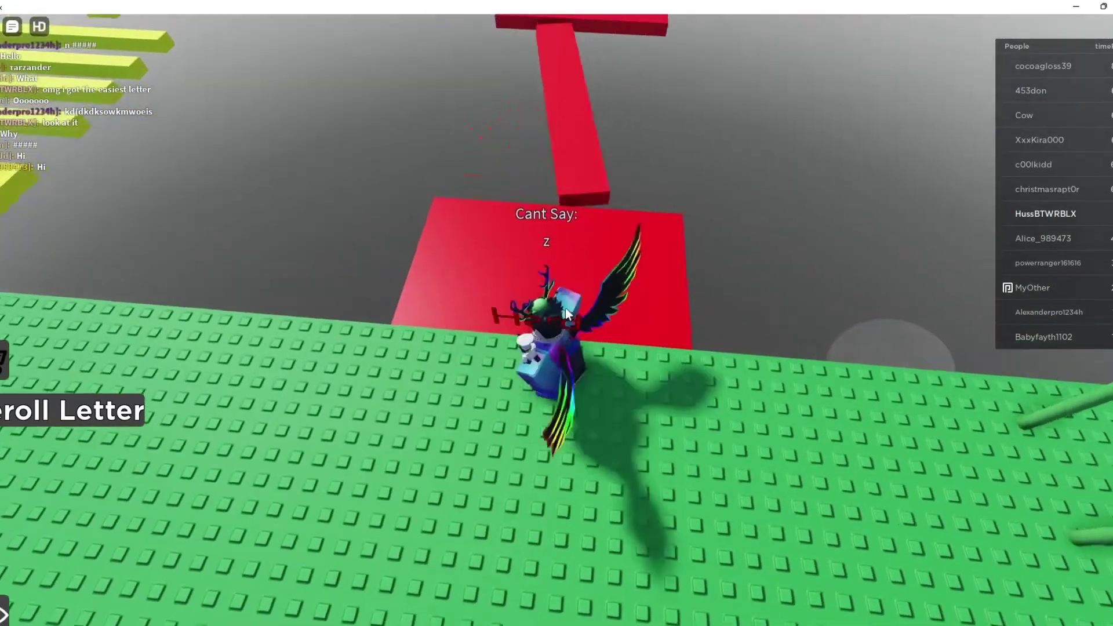
key("space")
key("space")
key("w")
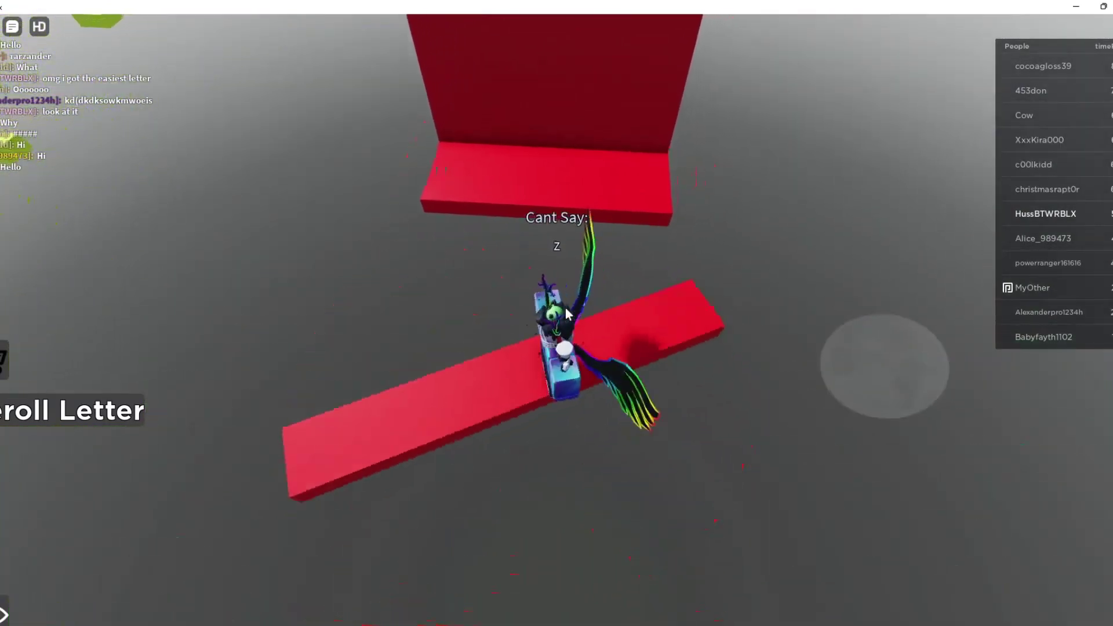
key("space")
key("d")
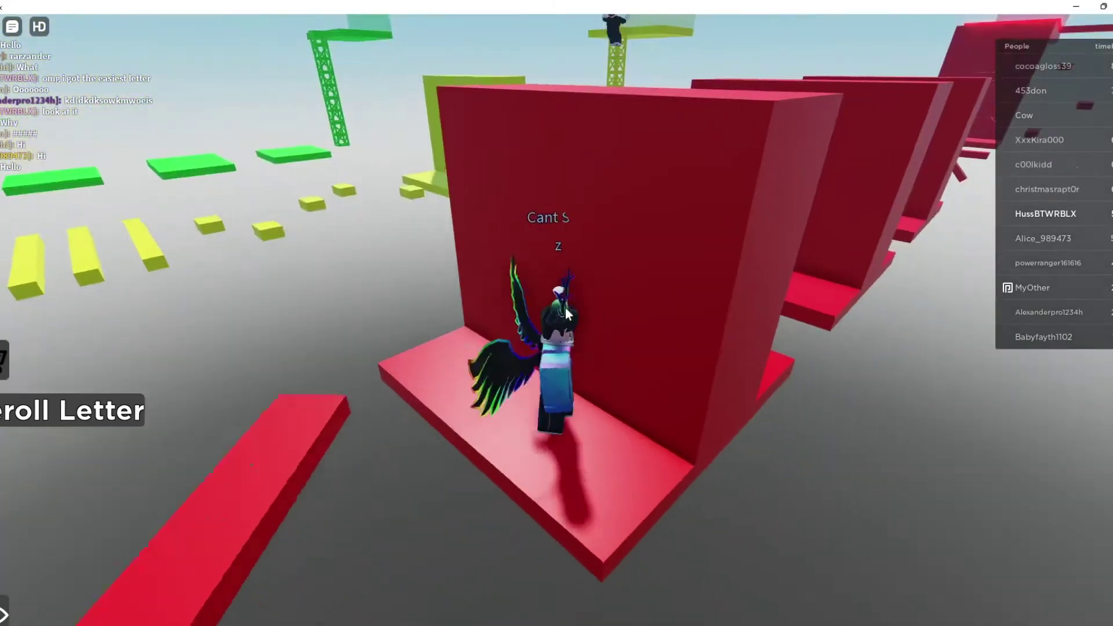
key("d")
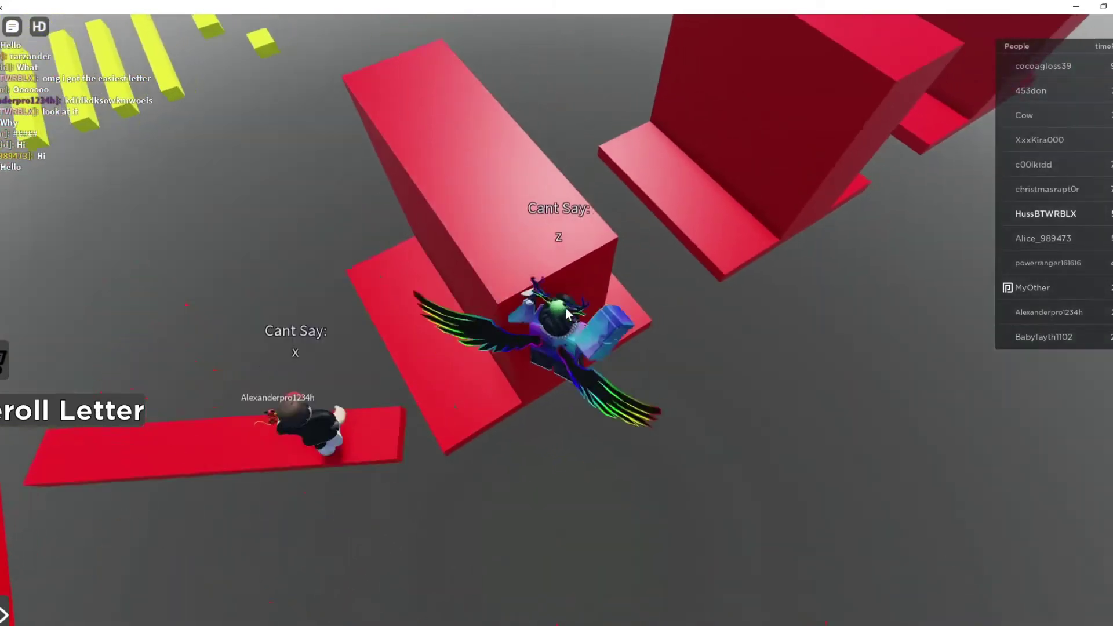
Walk to the yellow Medium course and jump onto its first platforms.
key("w")
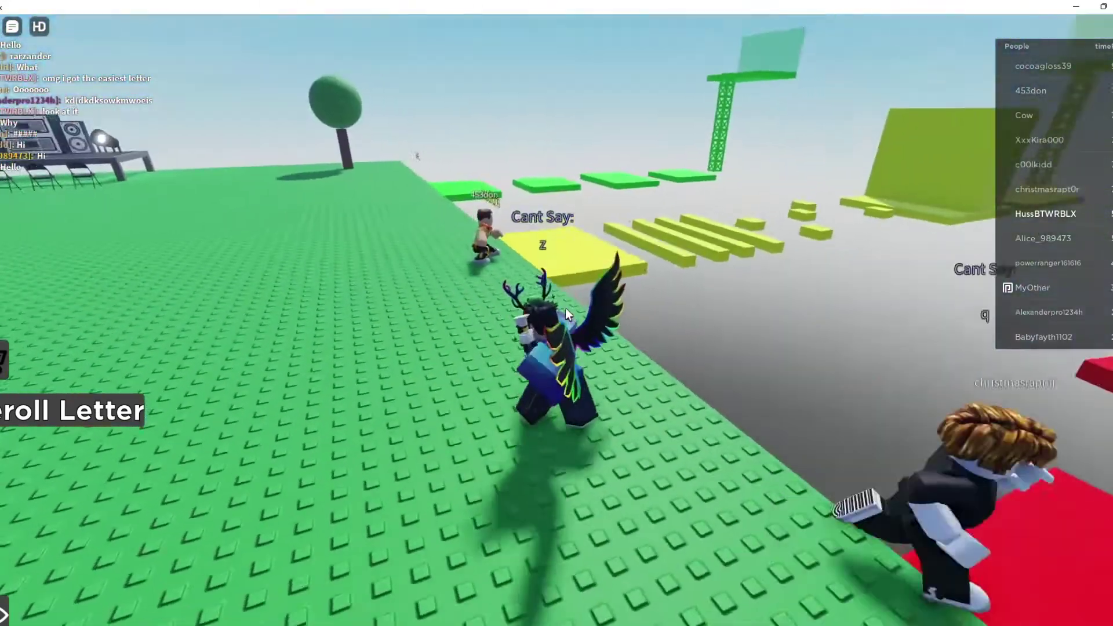
key("w")
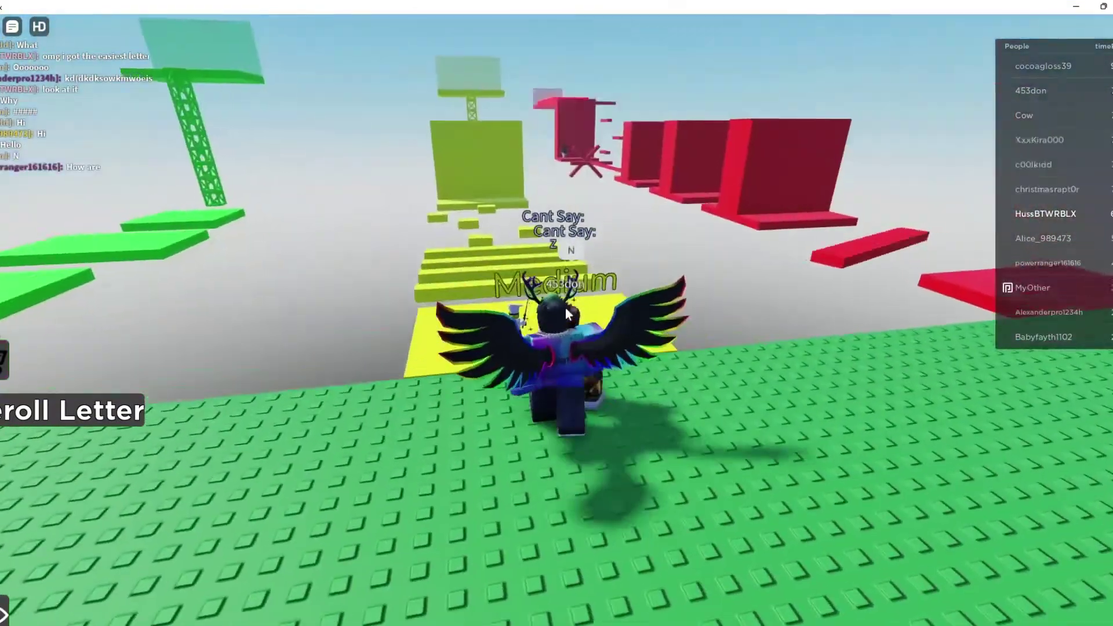
key("space")
key("w")
key("space")
Back onto the green floor, then cross the yellow bars and platforms again.
key("s")
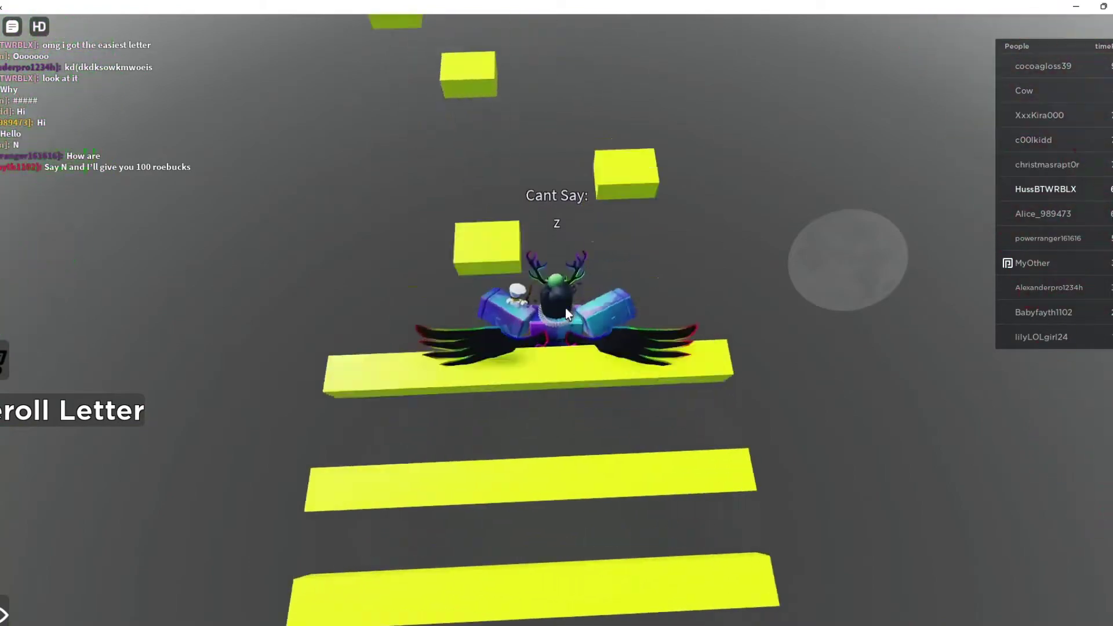
key("w")
key("space")
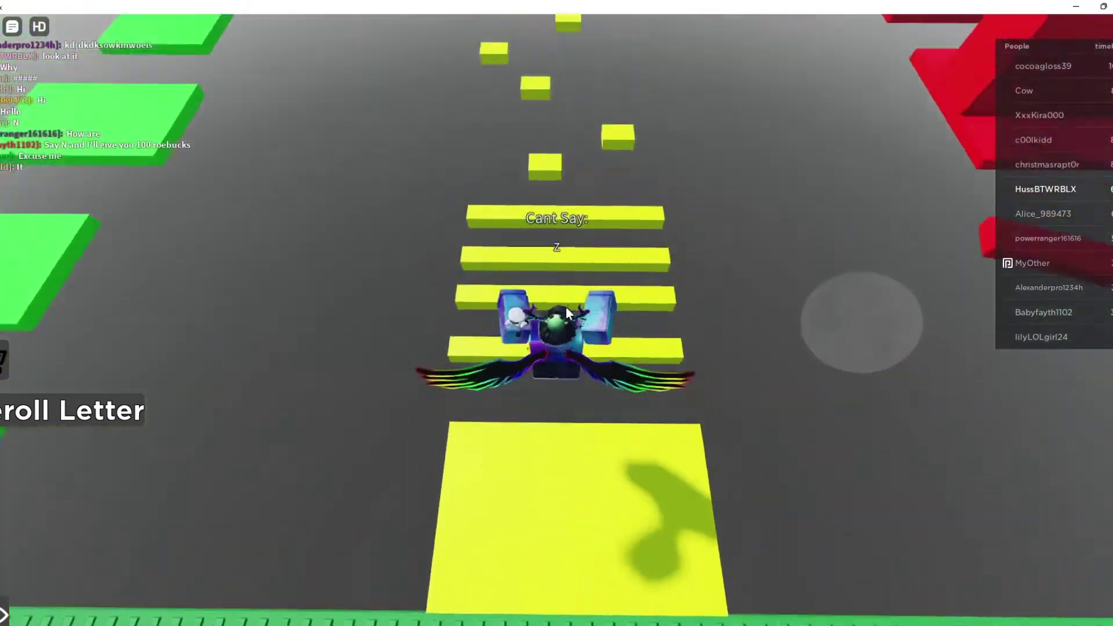
key("w")
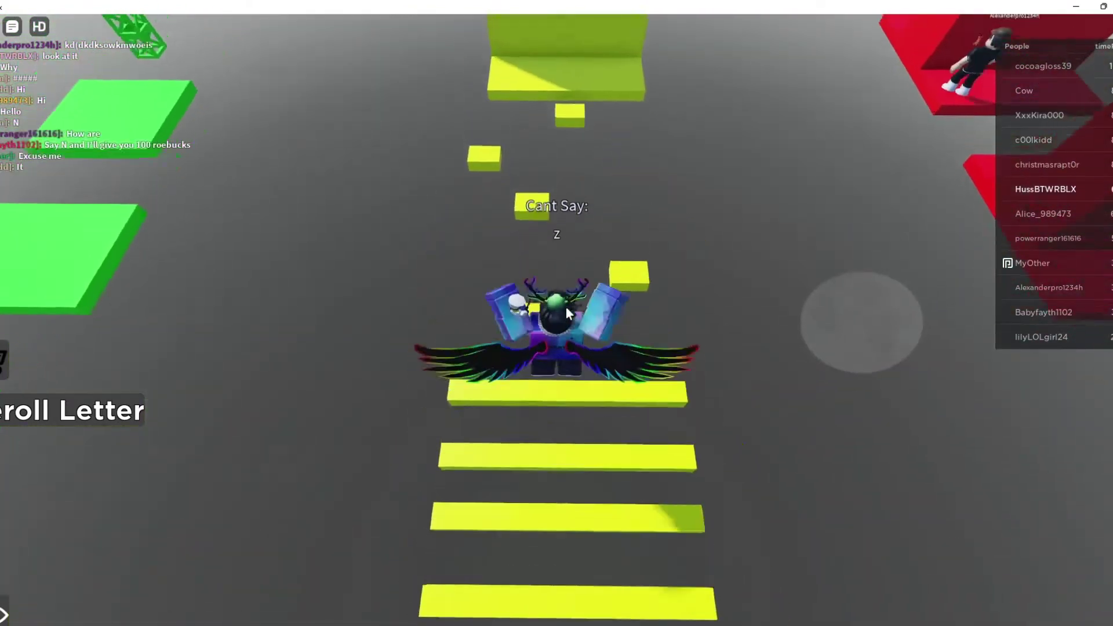
key("space")
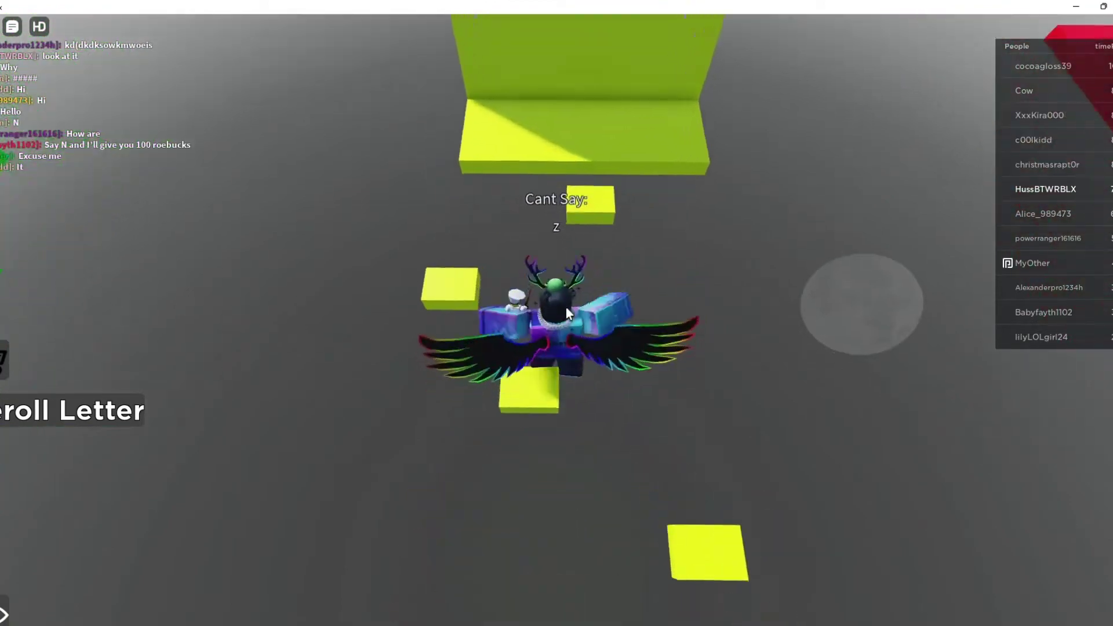
Try the first green Easy platforms, then step back toward the start area.
key("Left")
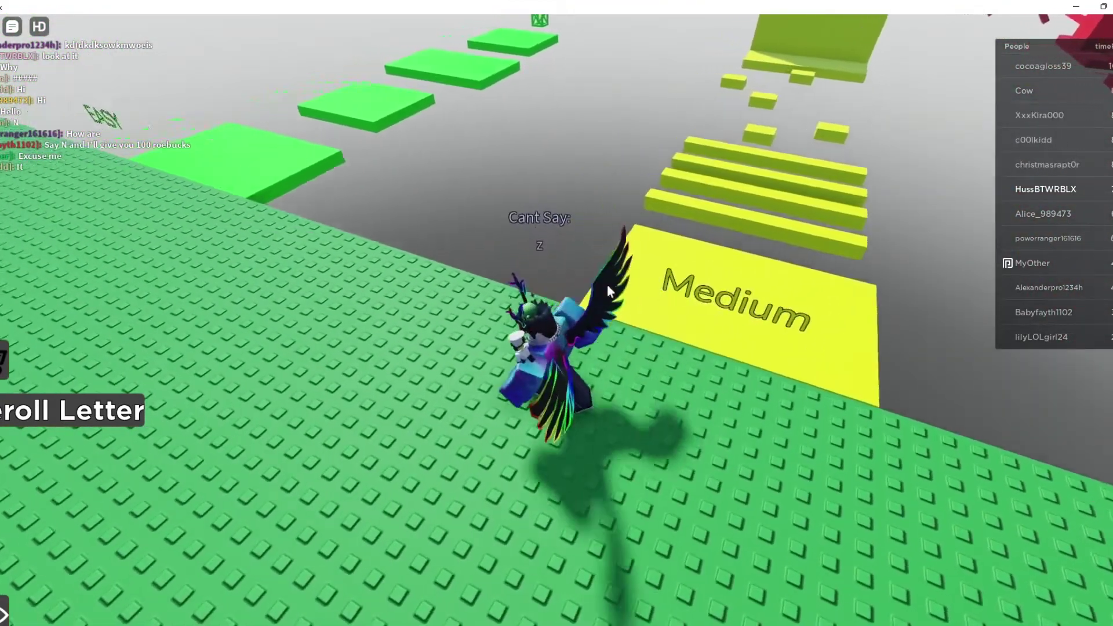
key("w")
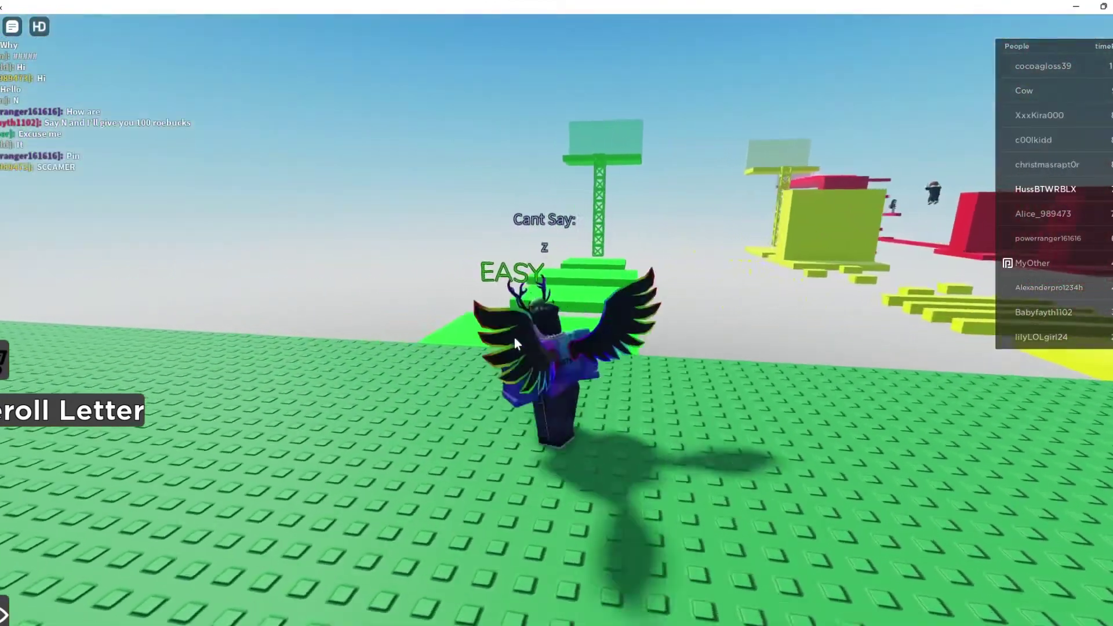
key("space")
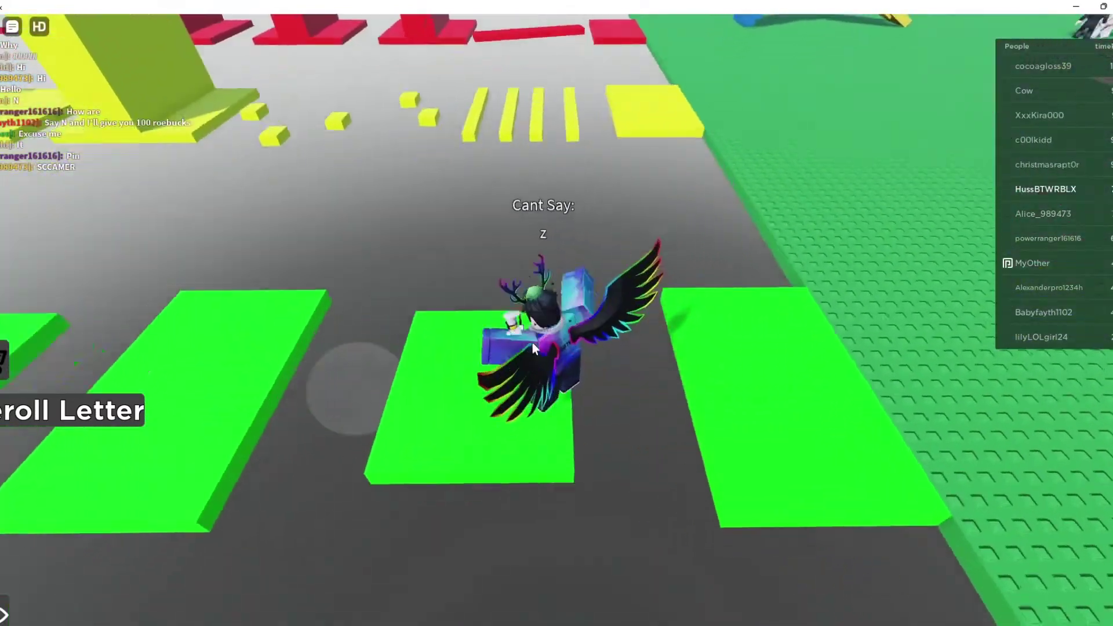
key("s")
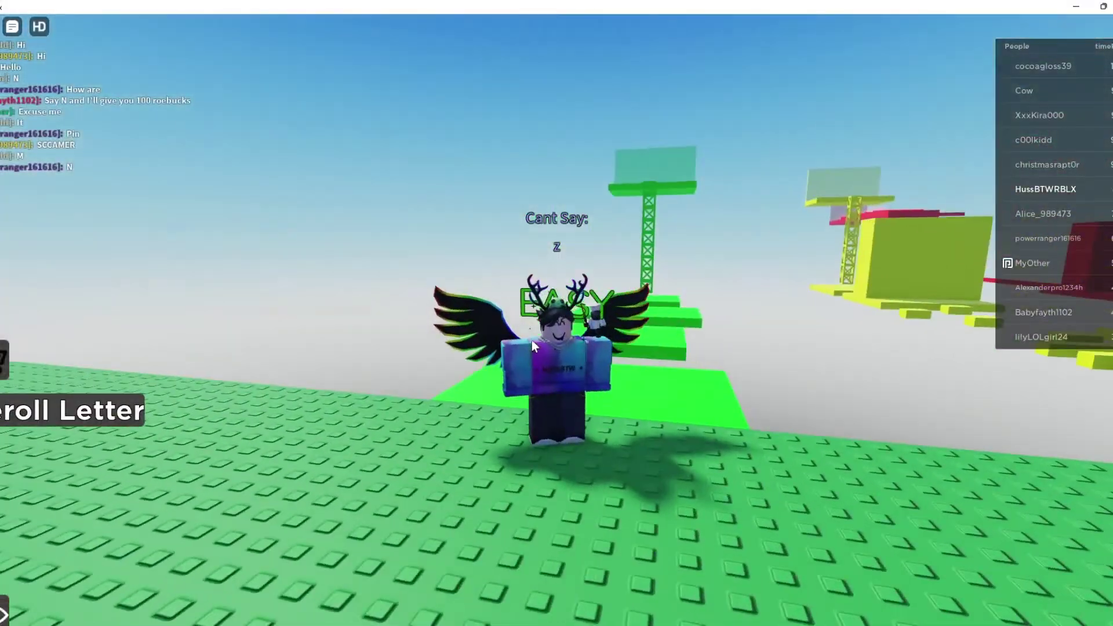
key("s")
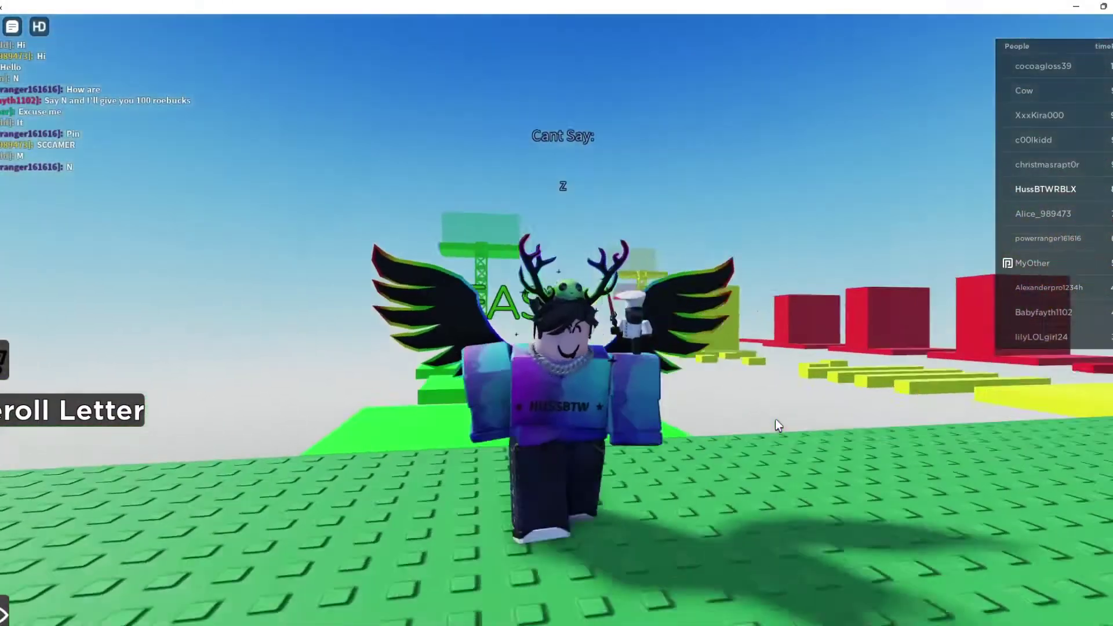
Climb the green truss tower for the badge, drop down, and walk to the Medium steps.
key("w")
key("shift")
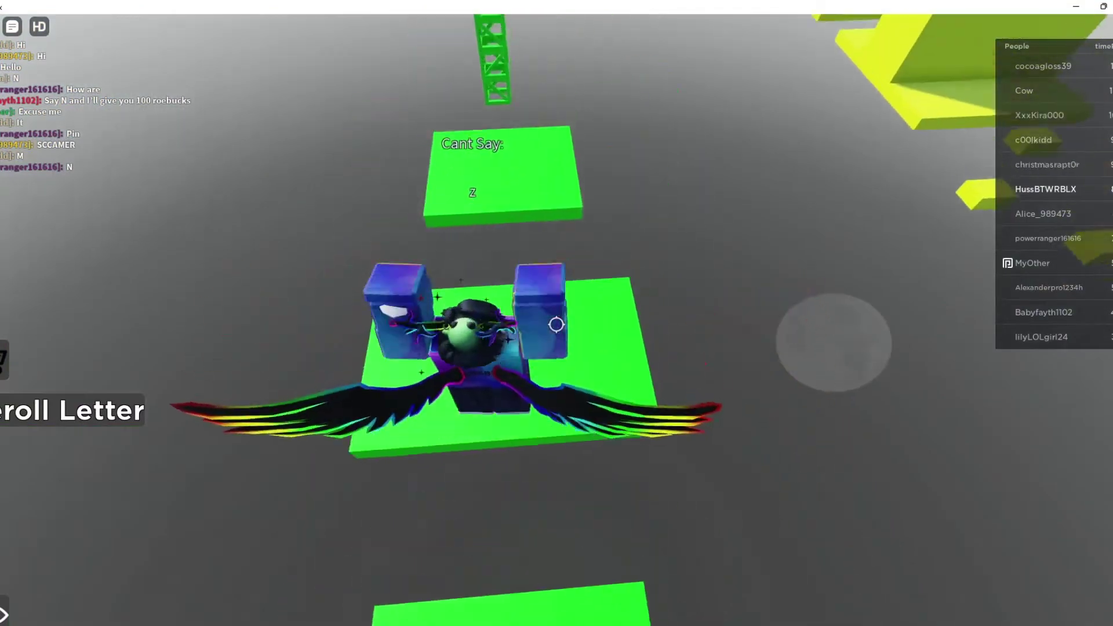
key("w")
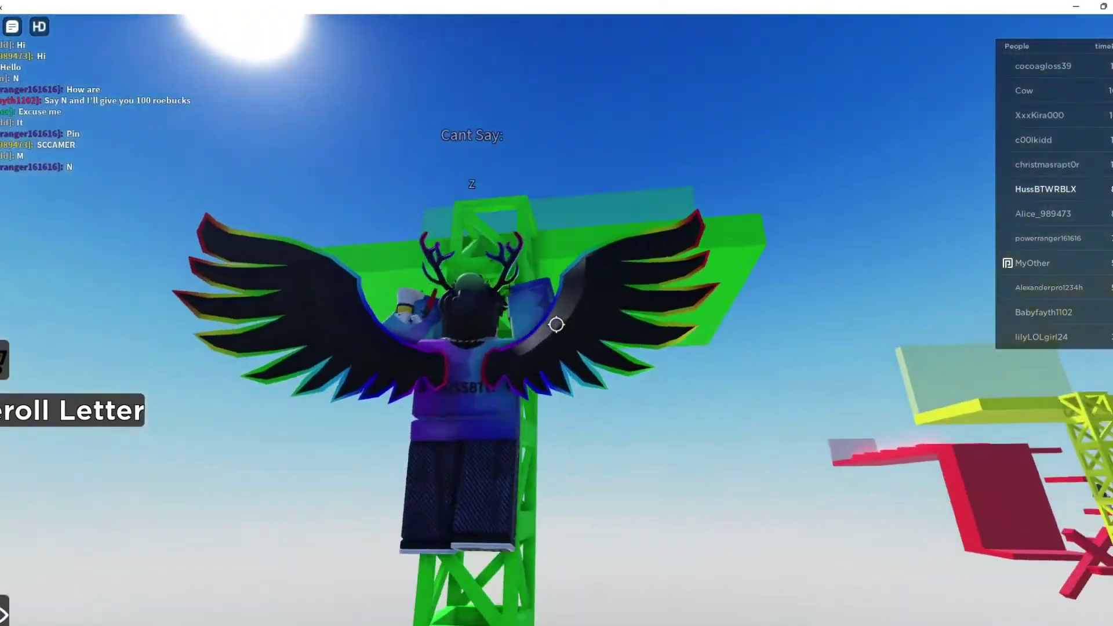
key("w")
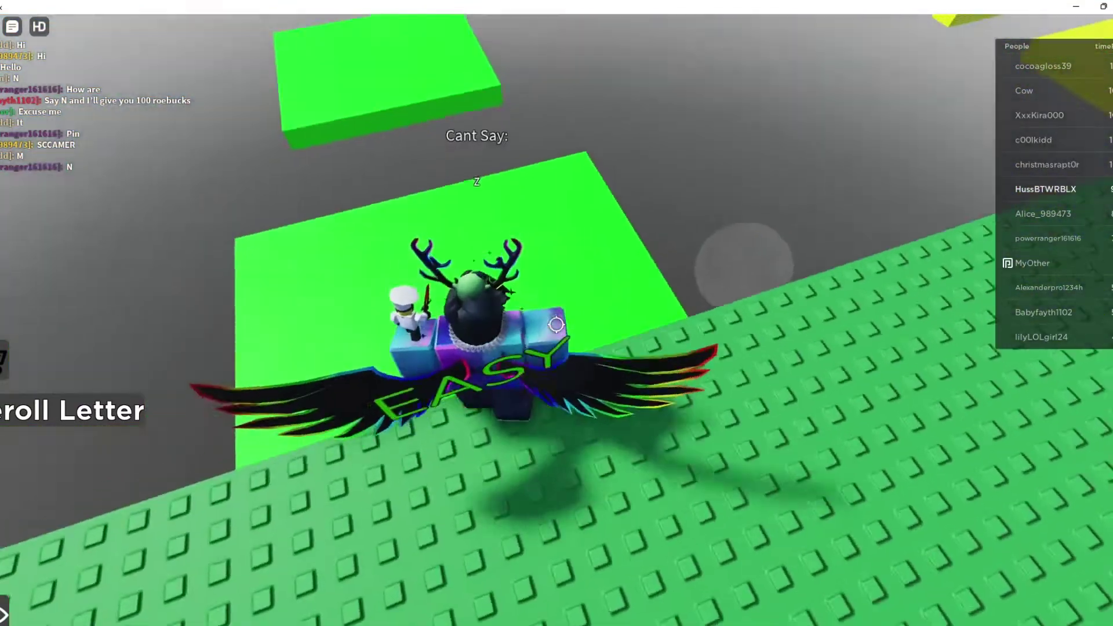
key("w")
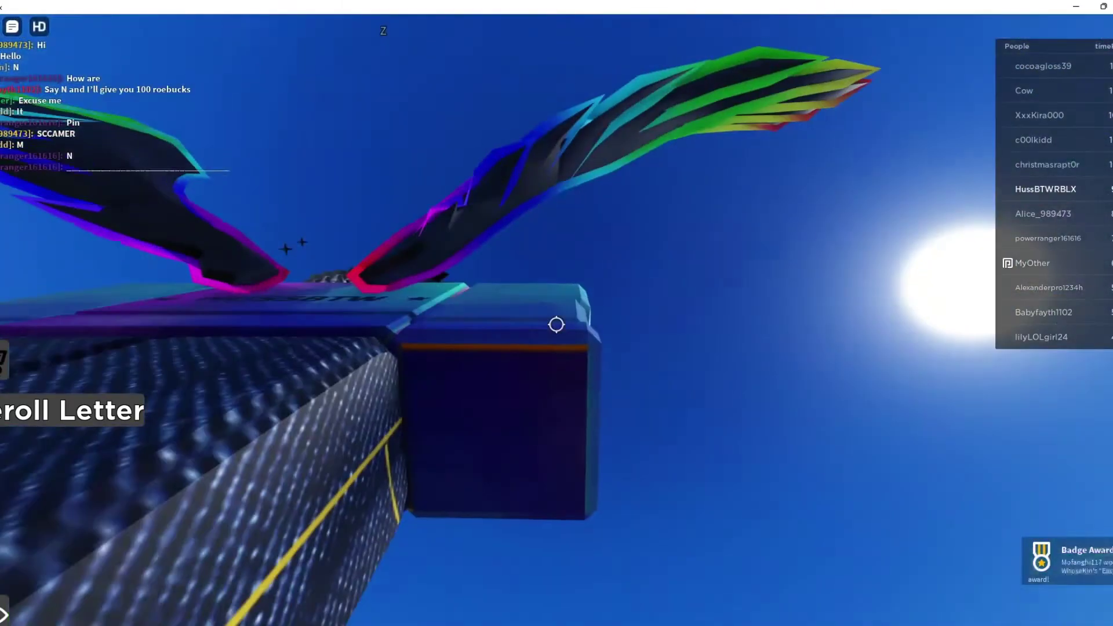
key("w")
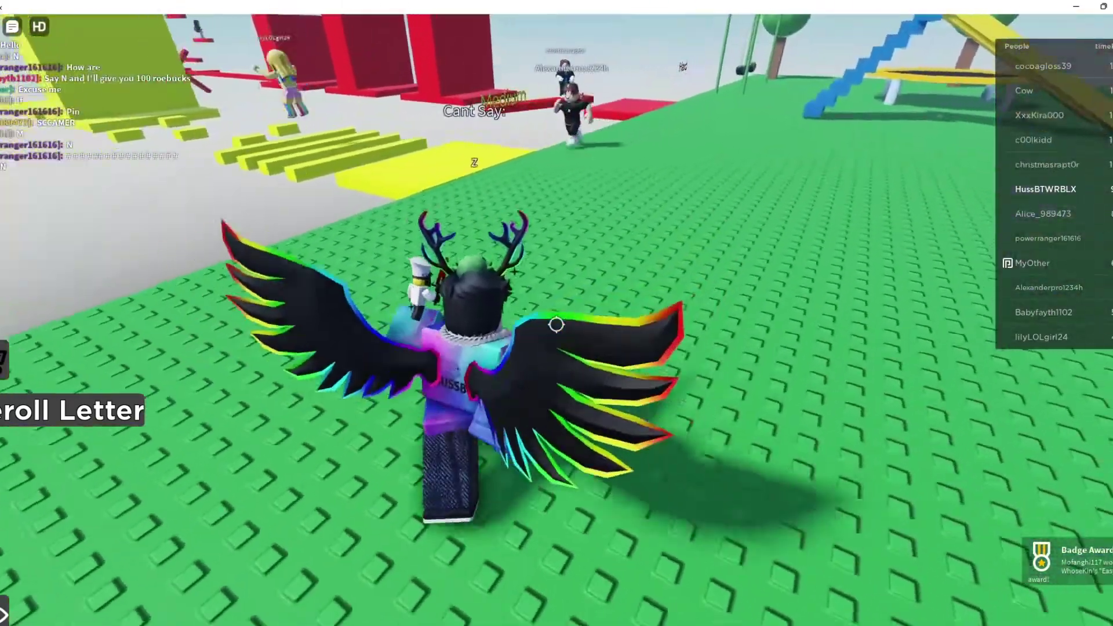
Jump across the Medium course's yellow bars and blocks, restarting from the first platform after a fall.
key("w")
key("space")
key("space")
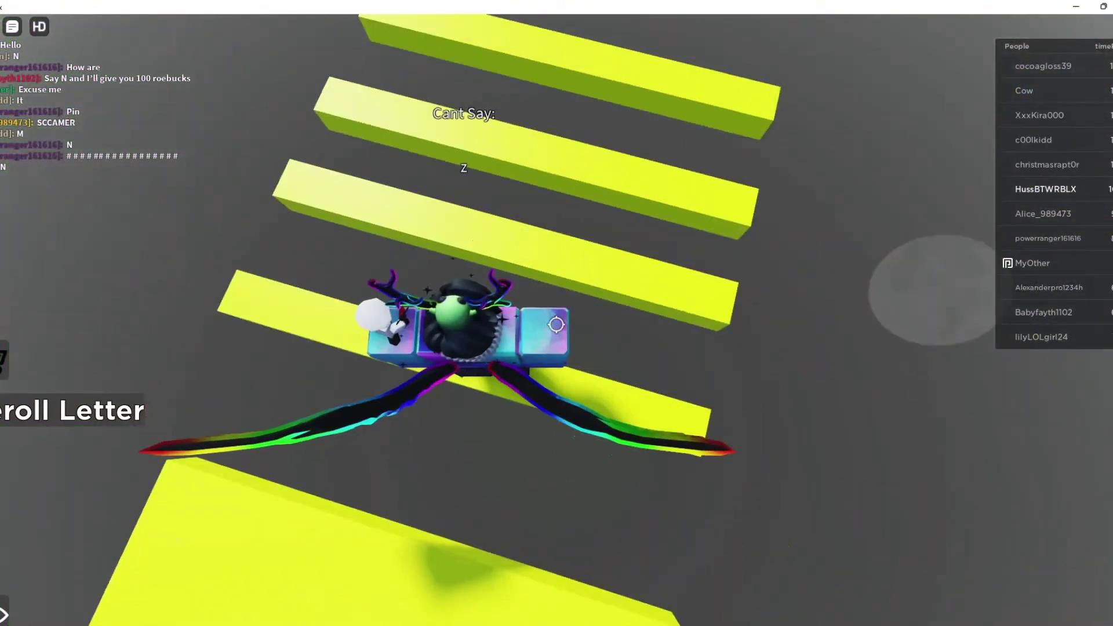
key("w")
key("w")
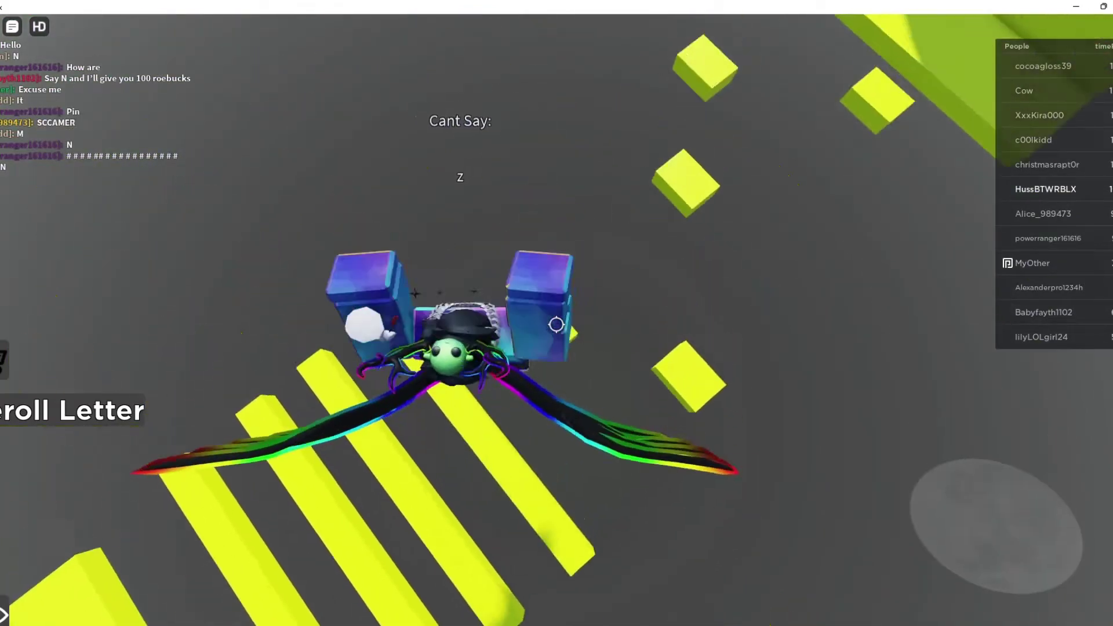
key("w")
key("w")
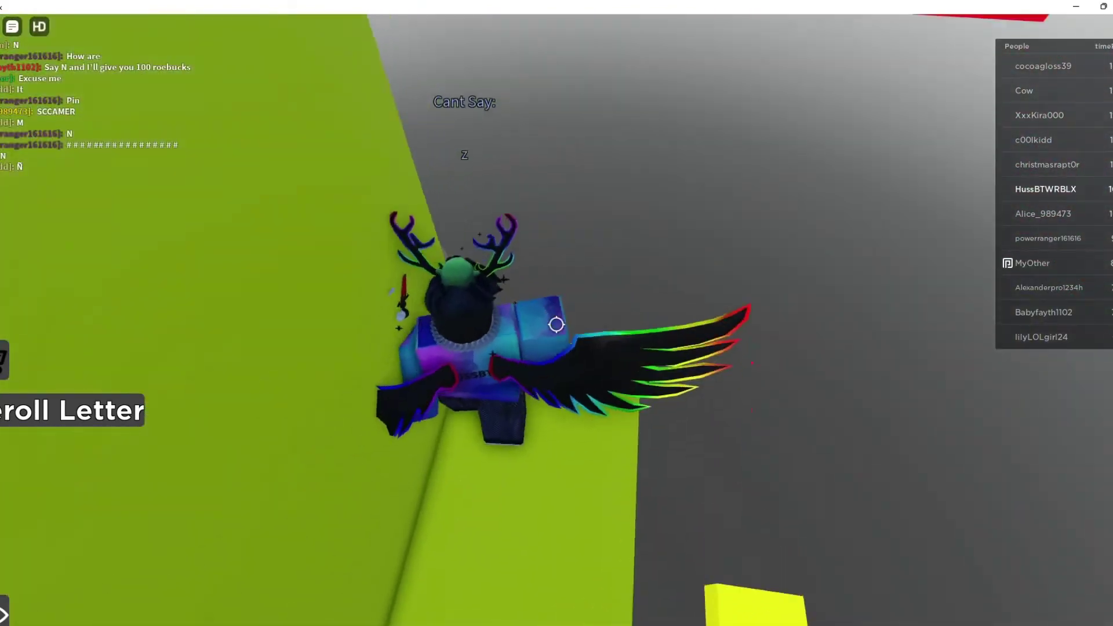
key("w")
key("w")
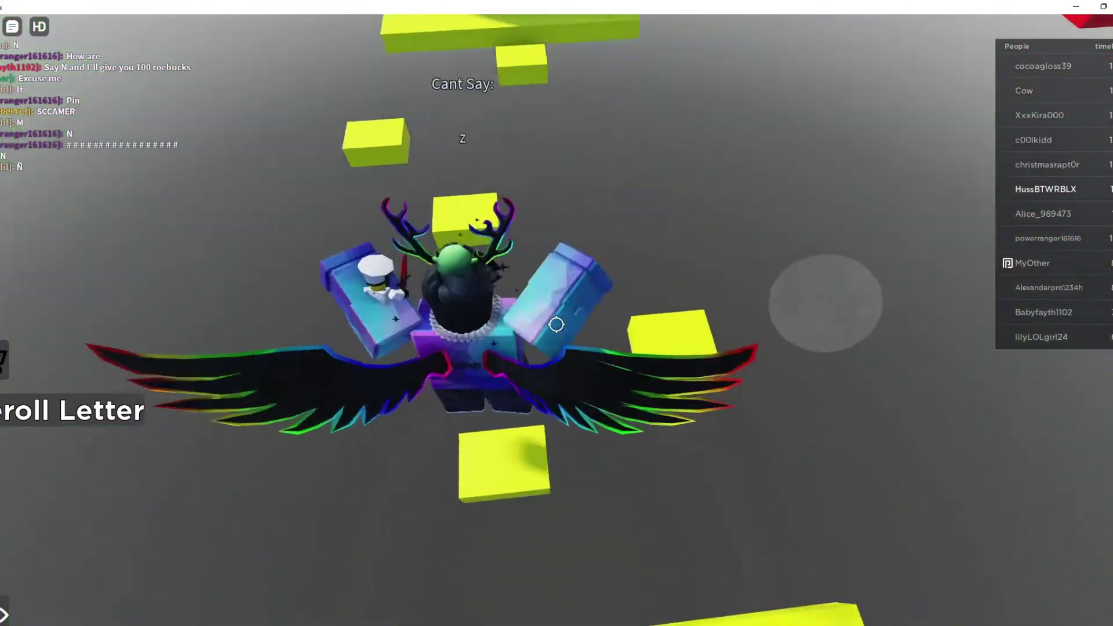
key("w")
key("space")
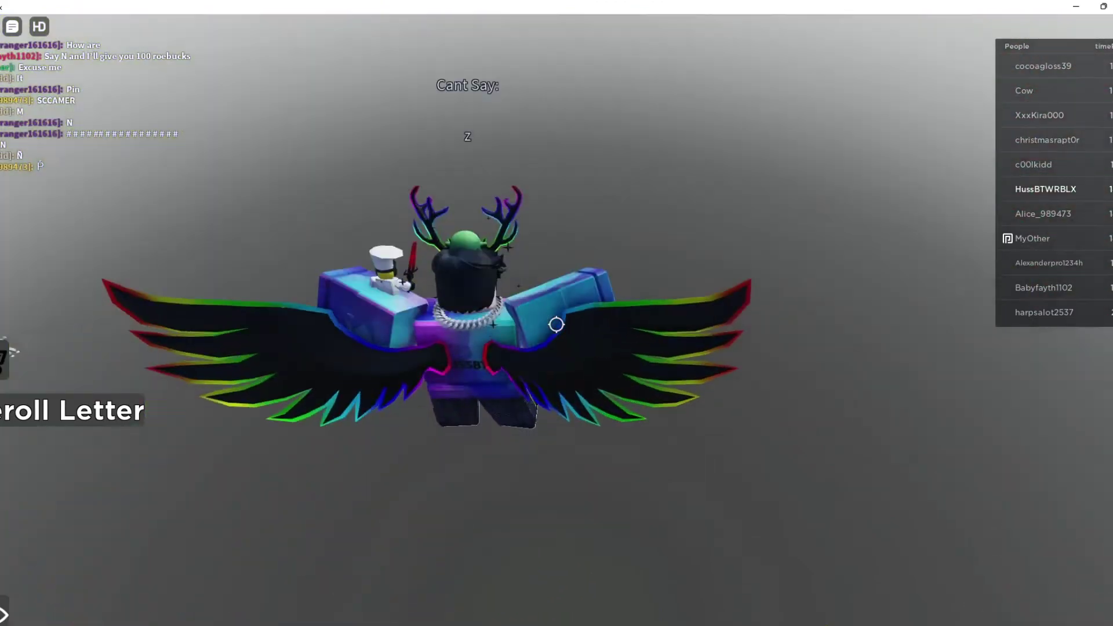
Send the forbidden letter 'z' in chat and get kicked from the game.
key("slash")
type("z")
key("Return")
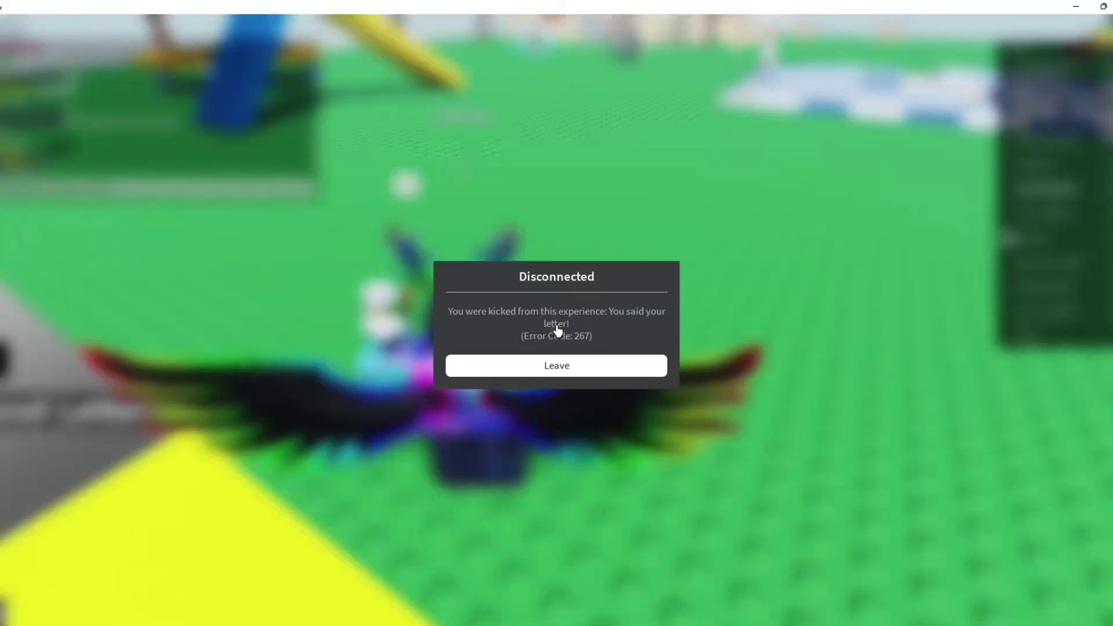